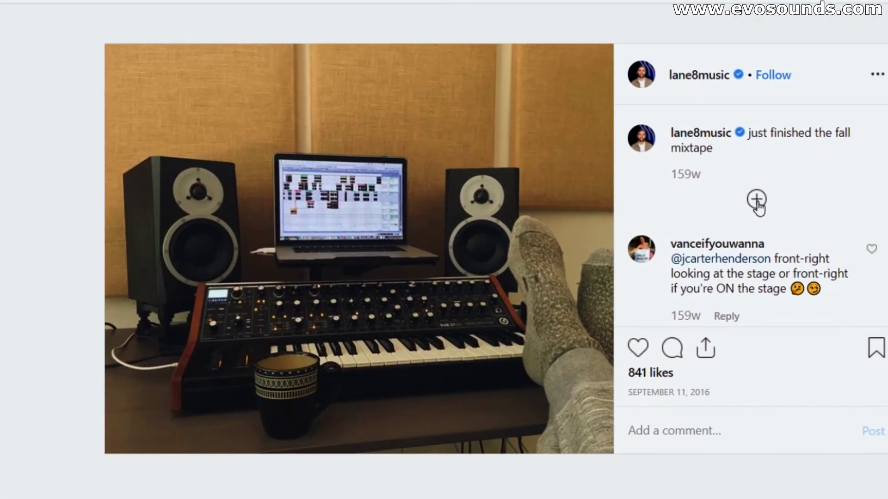
- Scroll down through the Instagram studio post's comments to identify the synth
{"action": "scroll", "coordinate": [753, 206], "scroll_direction": "down", "scroll_amount": 3}
{"action": "scroll", "coordinate": [751, 206], "scroll_direction": "down", "scroll_amount": 5}
{"action": "scroll", "coordinate": [746, 204], "scroll_direction": "down", "scroll_amount": 5}
{"action": "scroll", "coordinate": [742, 205], "scroll_direction": "down", "scroll_amount": 5}
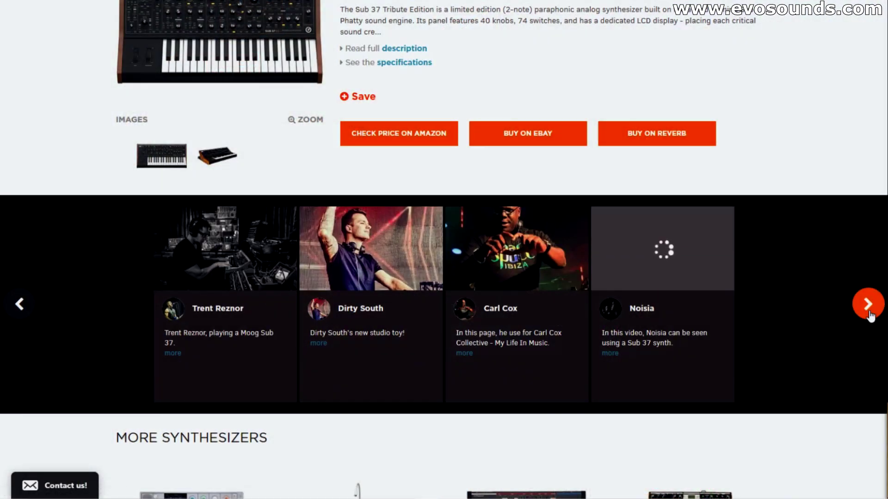
- Page the Equipboard artist carousel forward twice to see more Sub 37 users
{"action": "left_click", "coordinate": [869, 313]}
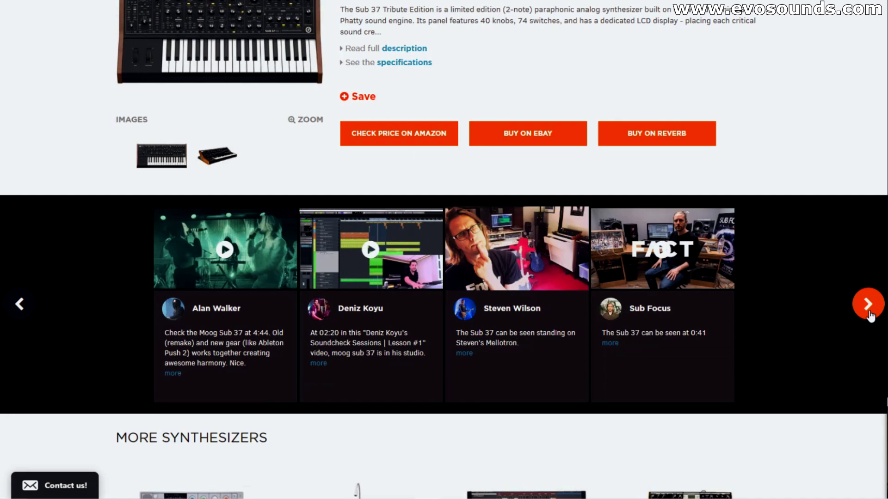
{"action": "left_click", "coordinate": [869, 315]}
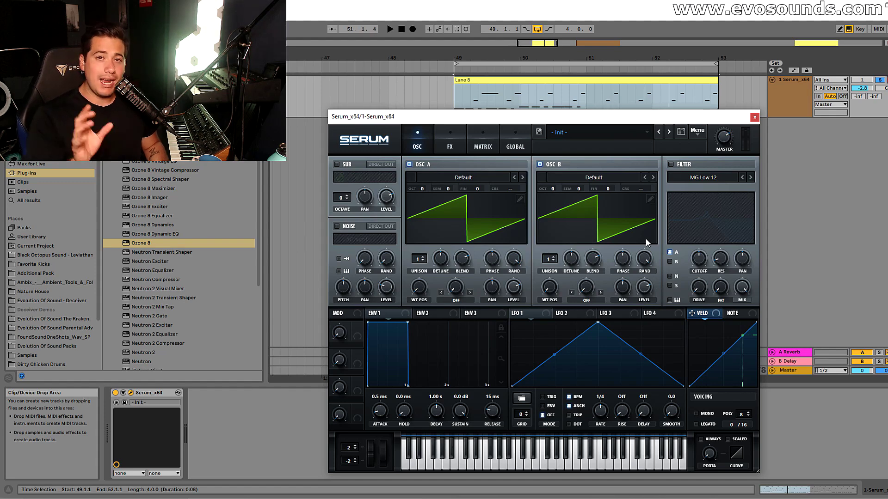
- Compare the init sound with oscillator B and the sub toggled, then browse oscillator A's wavetables
{"action": "left_click", "coordinate": [550, 165]}
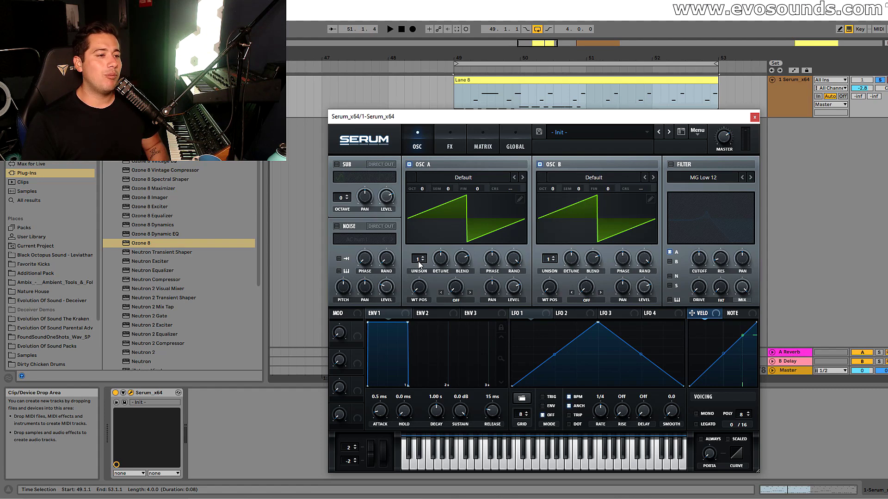
{"action": "left_click", "coordinate": [561, 165]}
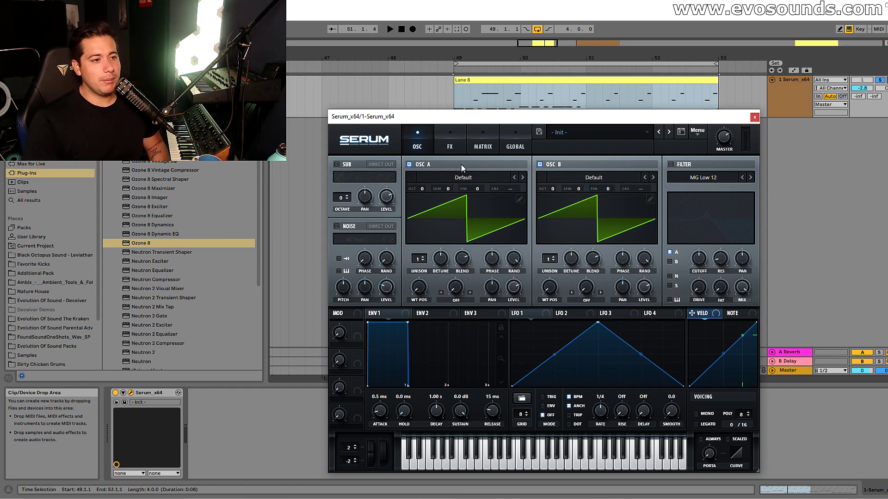
{"action": "left_click", "coordinate": [348, 165]}
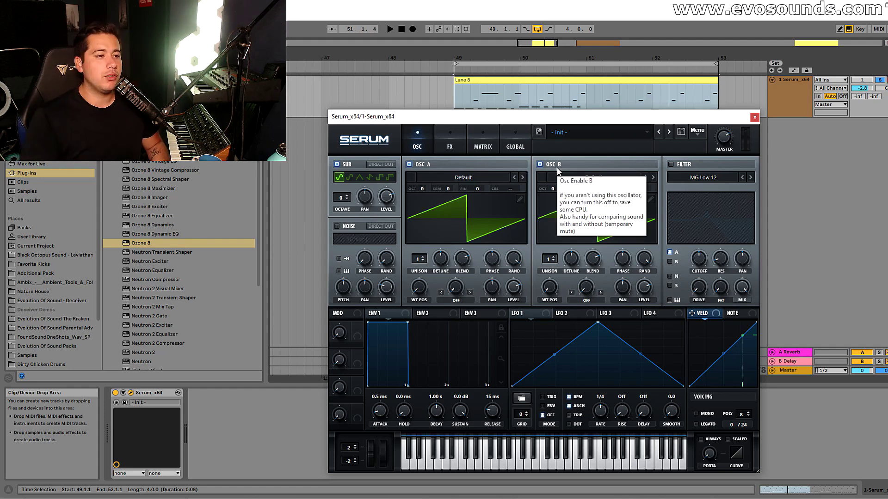
{"action": "left_click", "coordinate": [421, 253]}
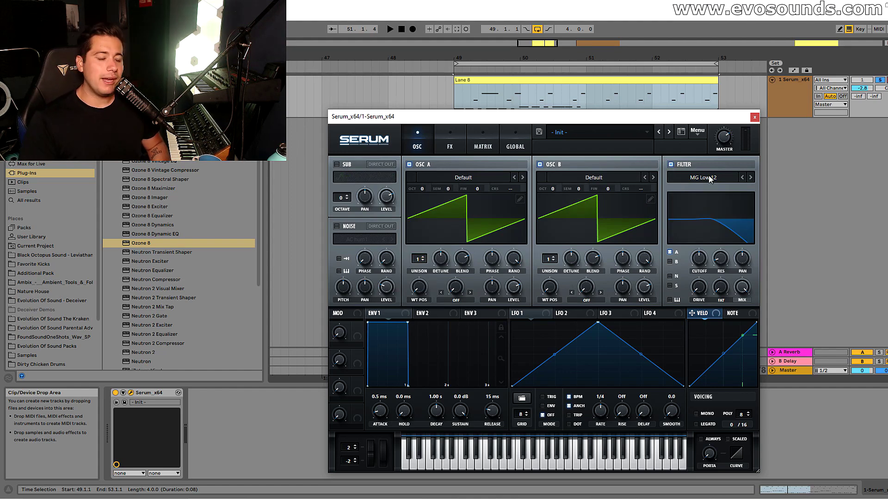
{"action": "left_click", "coordinate": [464, 178]}
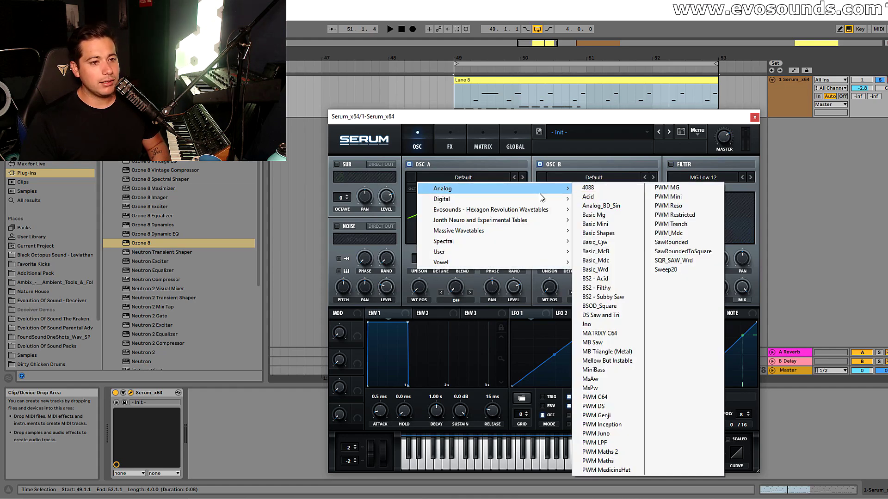
{"action": "mouse_move", "coordinate": [441, 199]}
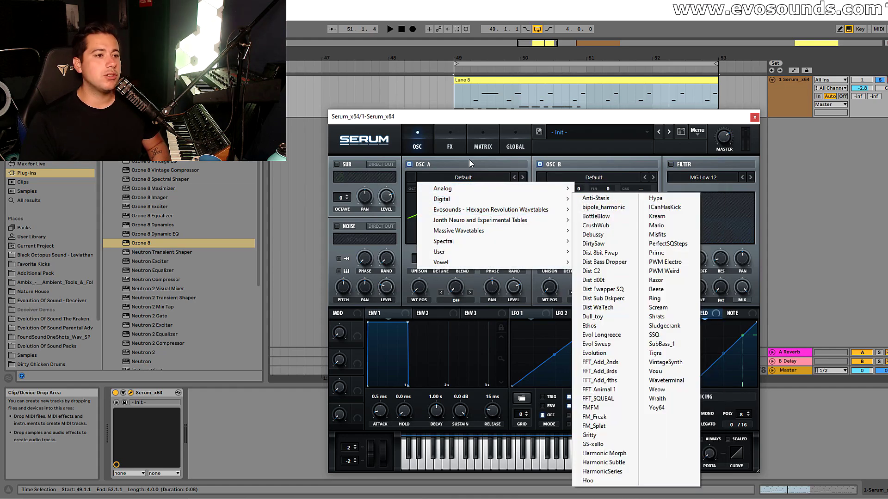
{"action": "left_click", "coordinate": [471, 163]}
{"action": "left_click", "coordinate": [458, 299]}
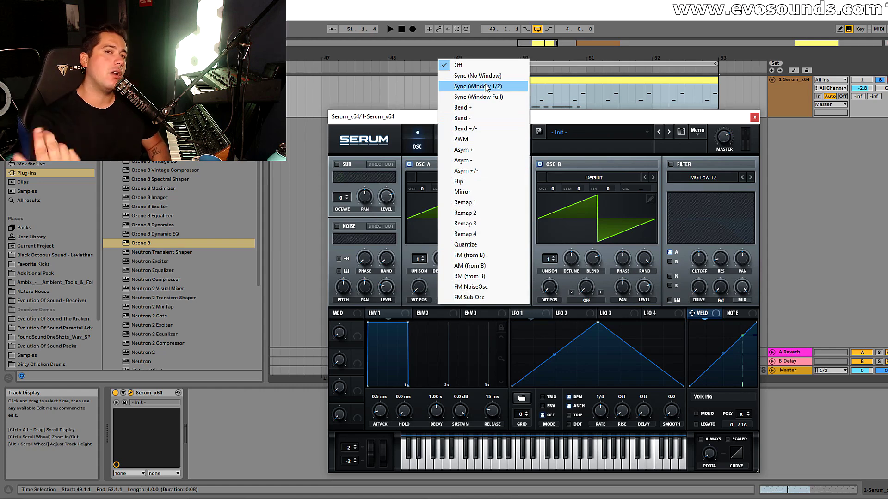
{"action": "left_click", "coordinate": [481, 65]}
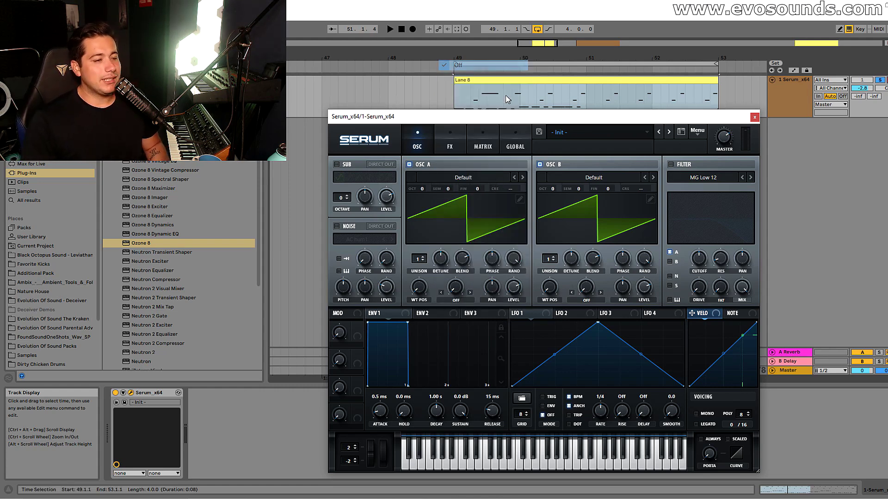
{"action": "left_click_drag", "start_coordinate": [527, 118], "coordinate": [539, 155]}
{"action": "left_click", "coordinate": [500, 84]}
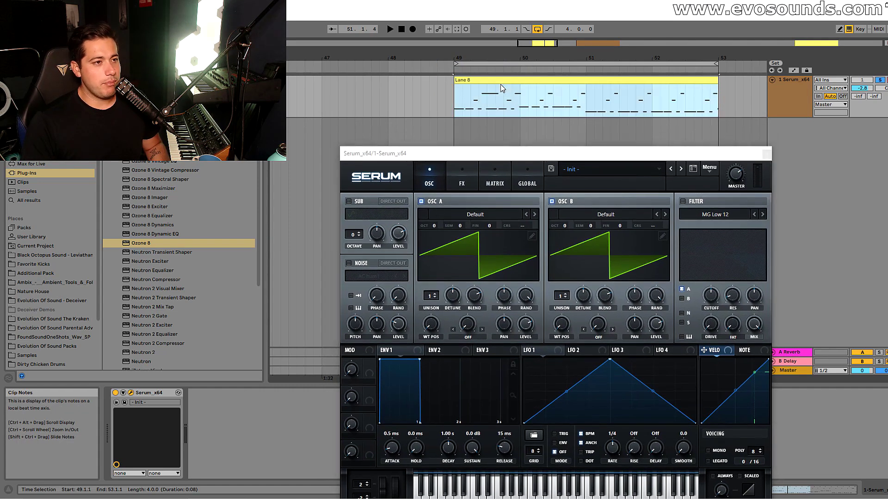
{"action": "left_click_drag", "start_coordinate": [538, 43], "coordinate": [541, 43]}
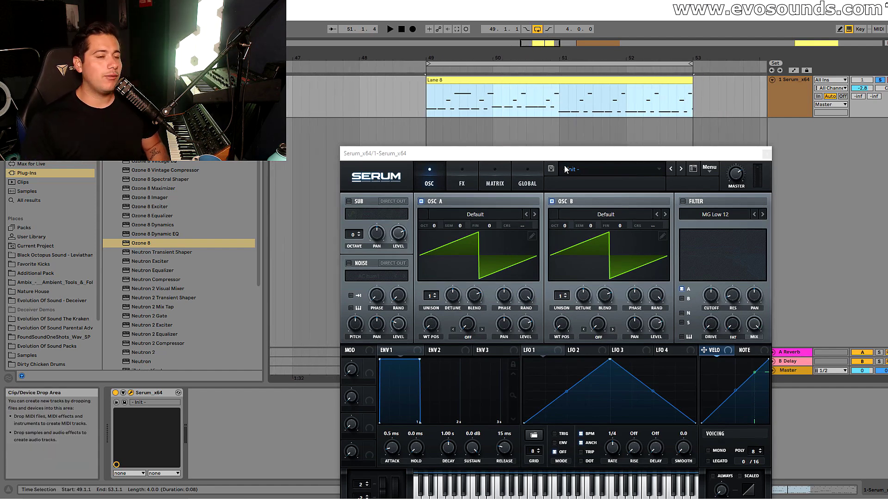
{"action": "left_click_drag", "start_coordinate": [568, 159], "coordinate": [572, 133]}
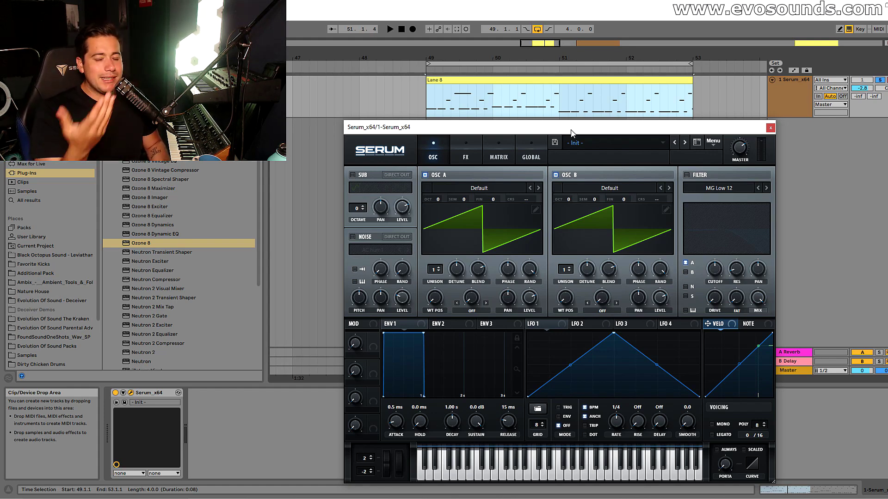
- Disable oscillator B and play the clip through oscillator A's default saw alone
{"action": "left_click", "coordinate": [556, 175]}
{"action": "key", "text": "space"}
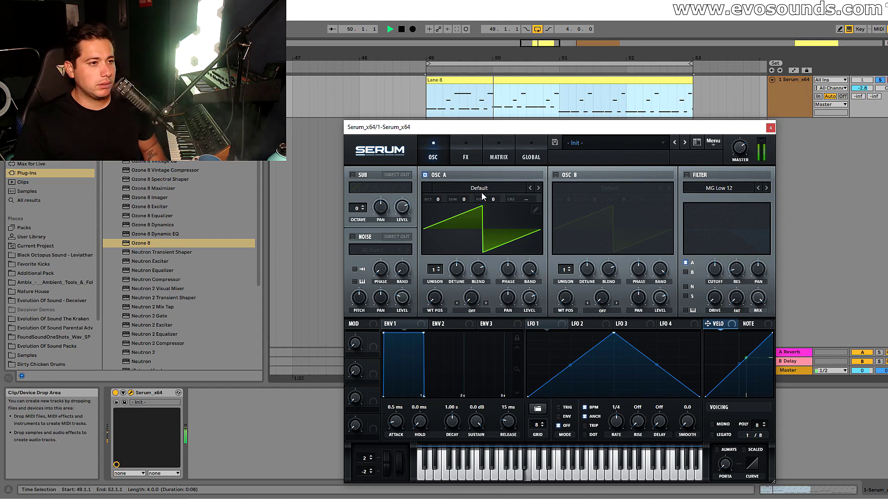
{"action": "key", "text": "space"}
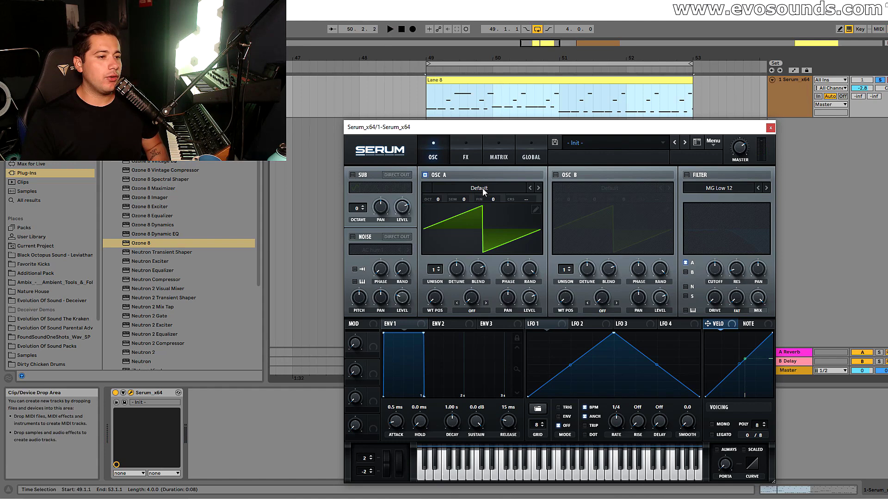
{"action": "left_click_drag", "start_coordinate": [483, 127], "coordinate": [479, 102]}
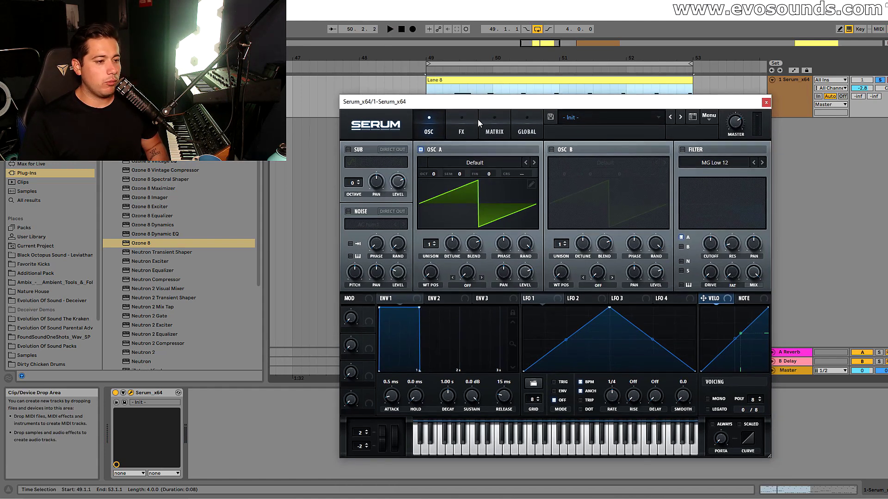
- Drop envelope 1's sustain to -inf dB and set its decay to about 446 ms
{"action": "mouse_move", "coordinate": [471, 394]}
{"action": "left_mouse_down"}
{"action": "mouse_move", "coordinate": [471, 416]}
{"action": "mouse_move", "coordinate": [446, 392]}
{"action": "mouse_move", "coordinate": [439, 403]}
{"action": "mouse_move", "coordinate": [451, 379]}
{"action": "mouse_move", "coordinate": [441, 390]}
{"action": "left_mouse_up"}
{"action": "key", "text": "space"}
{"action": "key", "text": "space"}
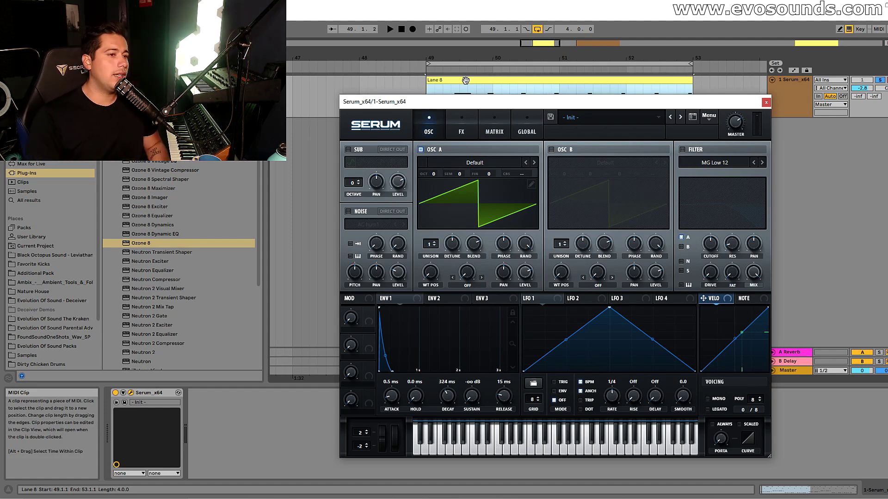
{"action": "left_click_drag", "start_coordinate": [442, 394], "coordinate": [445, 393]}
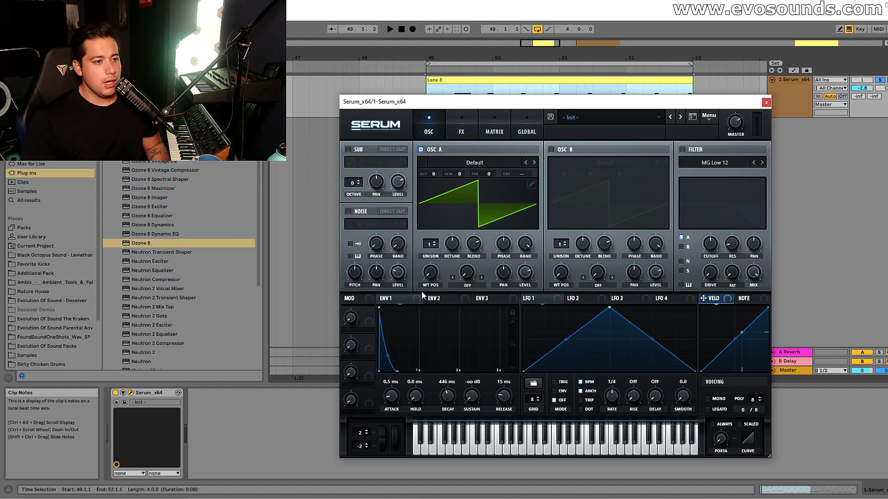
- Load the Analog > Basic Shapes wavetable into oscillator A for a sine wave
{"action": "left_click", "coordinate": [473, 168]}
{"action": "mouse_move", "coordinate": [454, 173]}
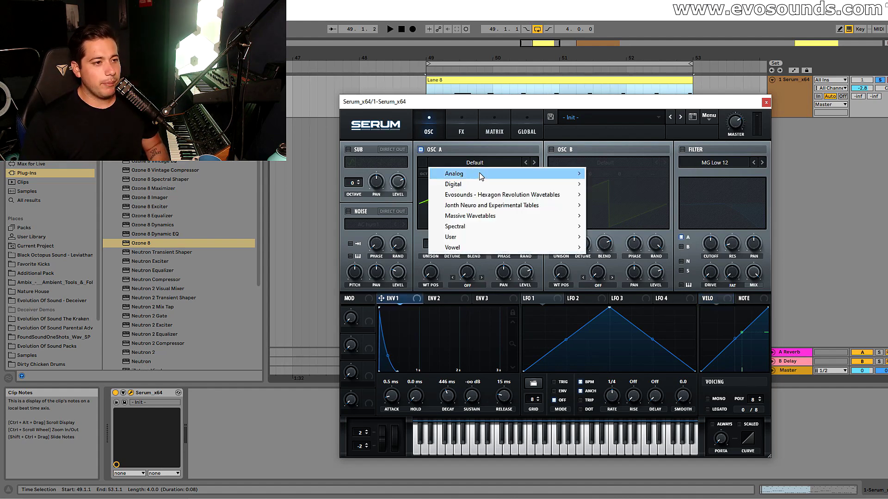
{"action": "left_click", "coordinate": [633, 223]}
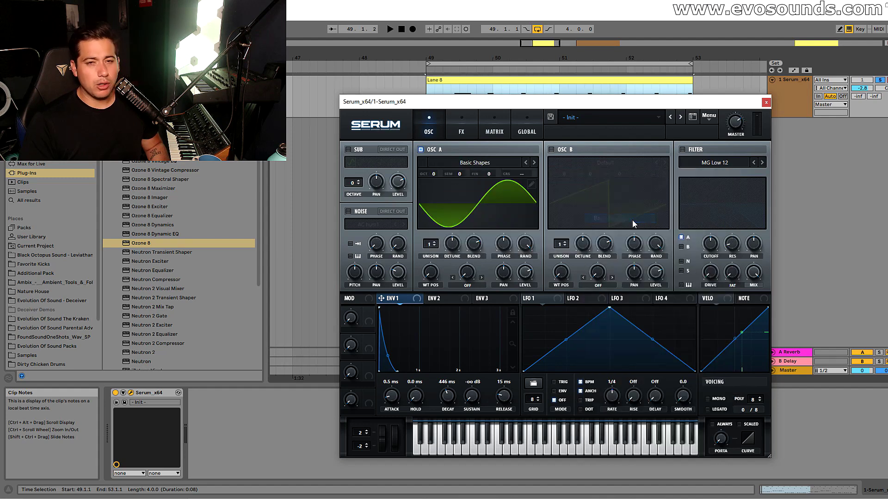
{"action": "left_click", "coordinate": [485, 163]}
{"action": "mouse_move", "coordinate": [454, 173]}
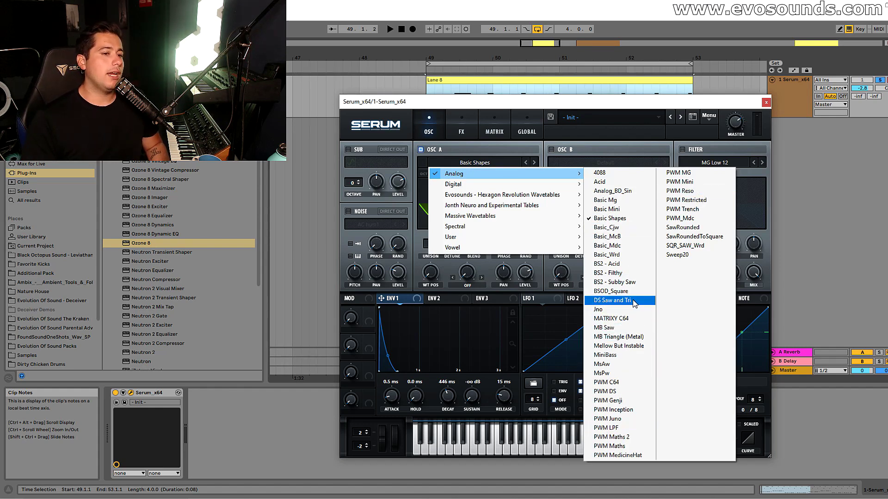
{"action": "left_click", "coordinate": [609, 218]}
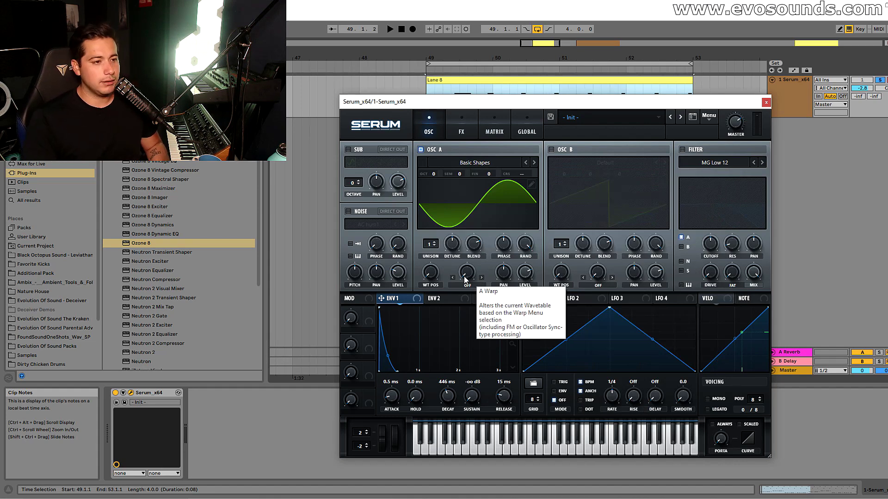
- Turn oscillator A's WT POS up to 3 for a triangle shape
{"action": "left_click_drag", "start_coordinate": [430, 273], "coordinate": [439, 246]}
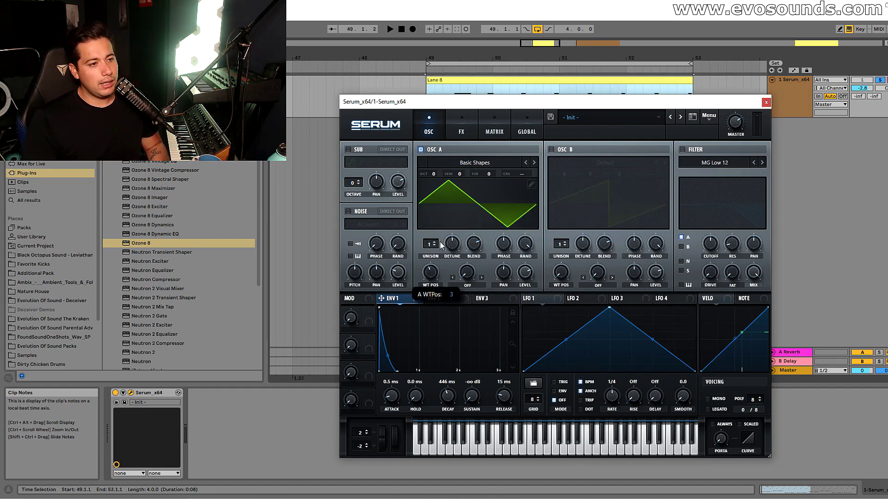
{"action": "mouse_move", "coordinate": [436, 255]}
{"action": "left_mouse_down"}
{"action": "mouse_move", "coordinate": [453, 187]}
{"action": "mouse_move", "coordinate": [436, 241]}
{"action": "left_mouse_up"}
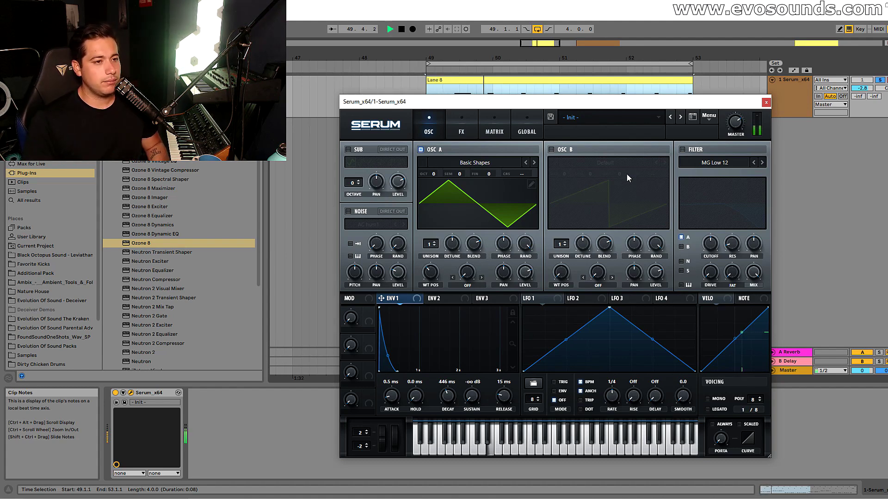
{"action": "left_click", "coordinate": [830, 104]}
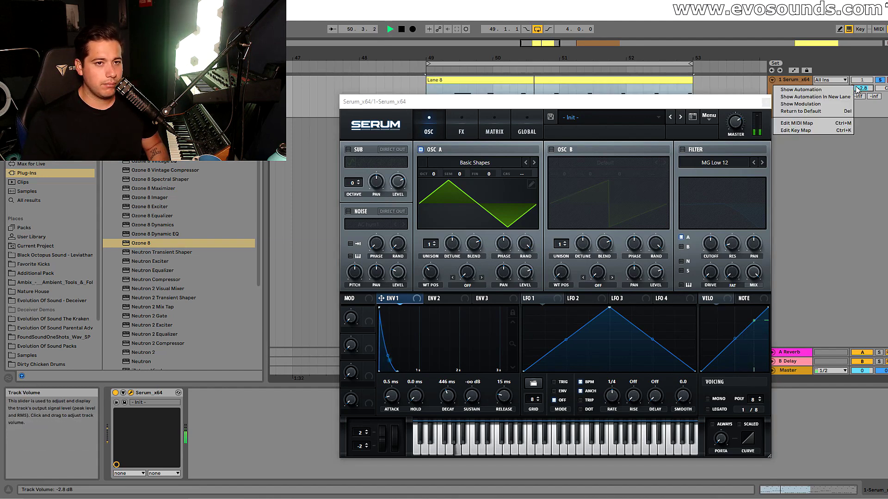
{"action": "left_click", "coordinate": [838, 115]}
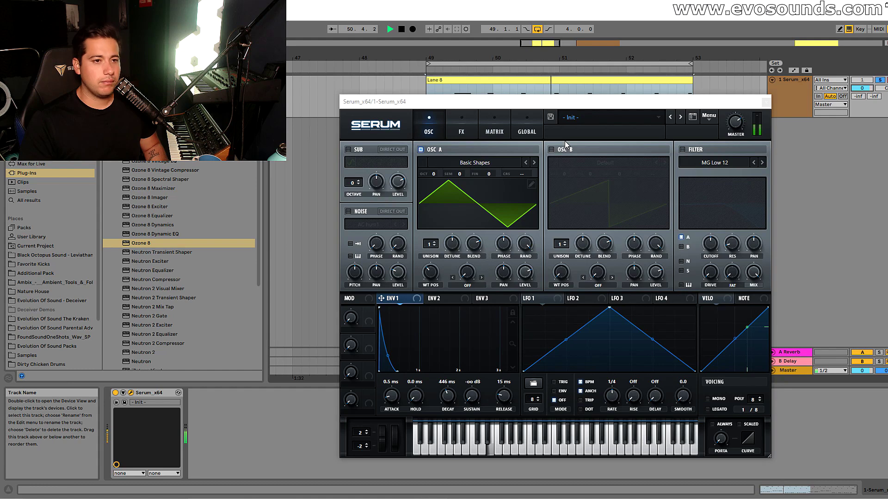
{"action": "key", "text": "space"}
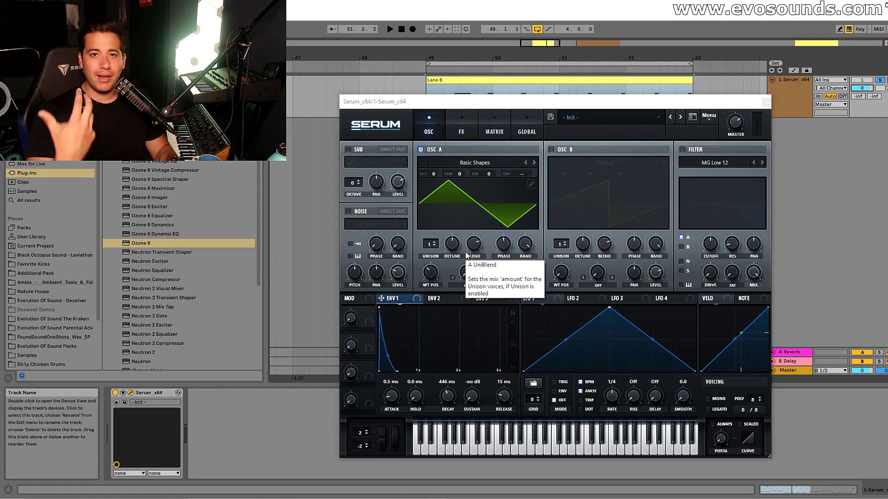
{"action": "left_click", "coordinate": [562, 150]}
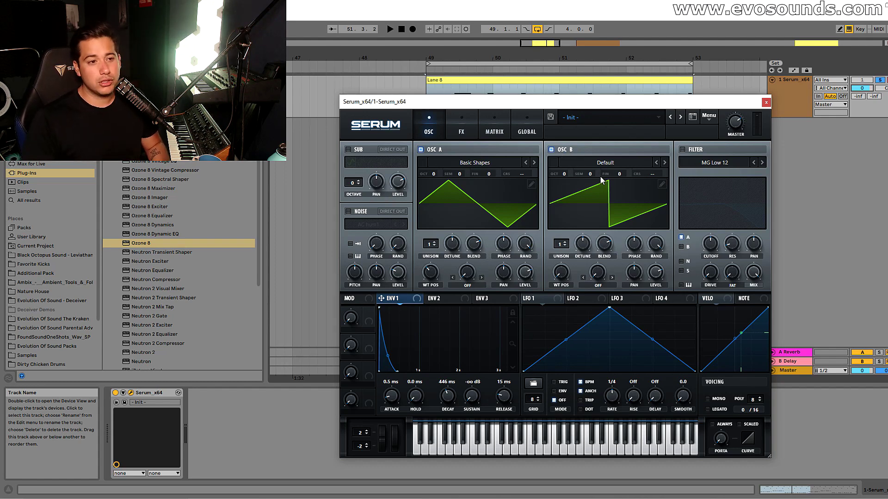
{"action": "mouse_move", "coordinate": [656, 272]}
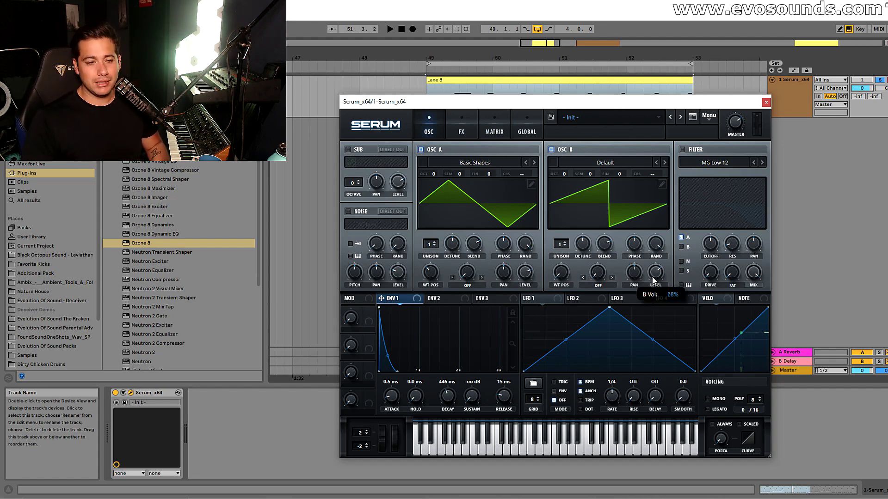
- Lower oscillator B's level from 68% to about 53% while the clip plays
{"action": "key", "text": "space"}
{"action": "left_click_drag", "start_coordinate": [653, 279], "coordinate": [648, 288]}
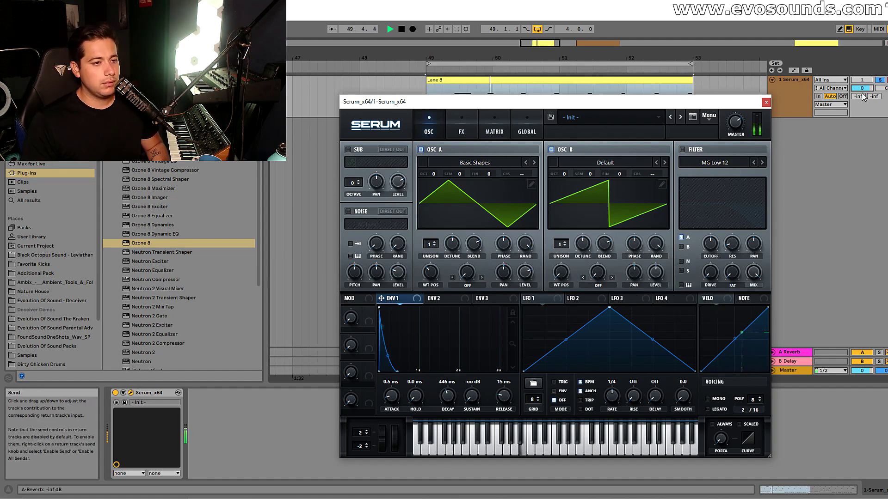
{"action": "key", "text": "space"}
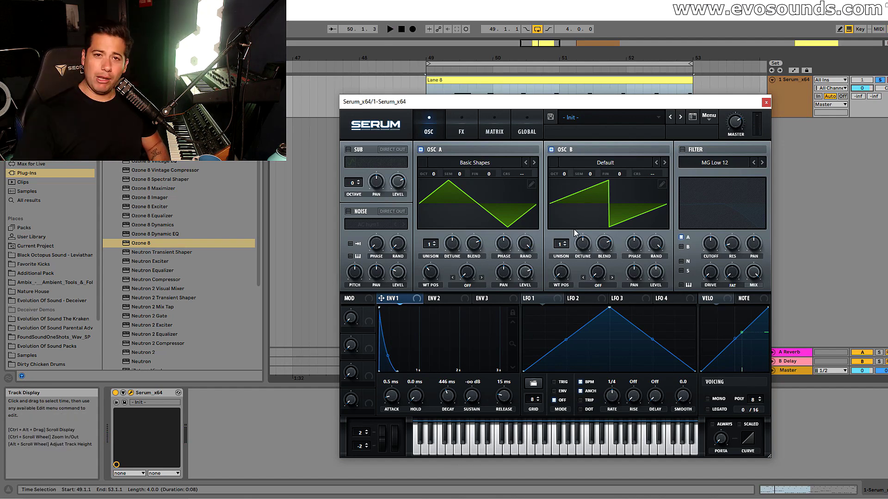
{"action": "left_click", "coordinate": [683, 149]}
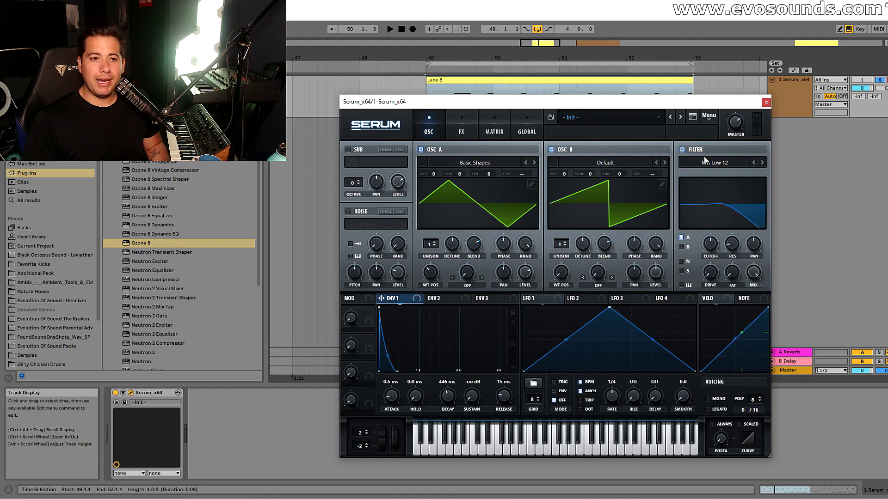
- Set the filter type to MG Low 24, comparing with oscillator B muted and unmuted
{"action": "left_click", "coordinate": [755, 162]}
{"action": "left_click", "coordinate": [762, 162]}
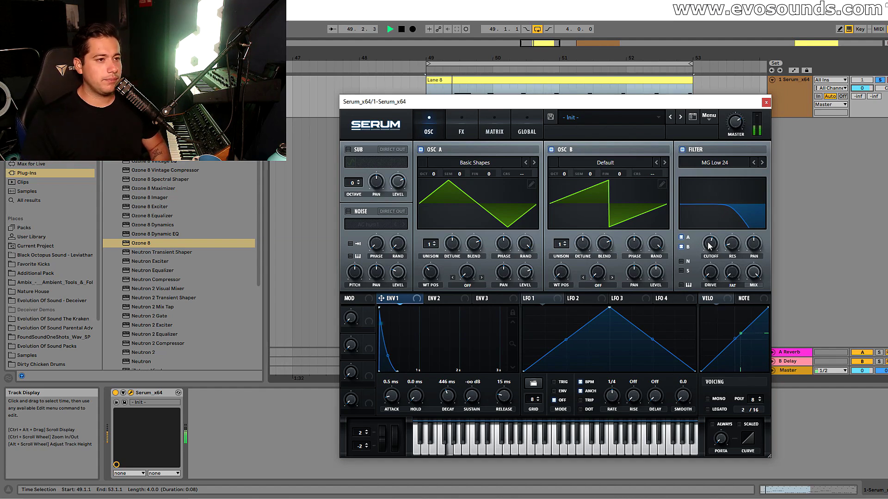
{"action": "left_click", "coordinate": [710, 245]}
{"action": "left_click_drag", "start_coordinate": [709, 241], "coordinate": [709, 237]}
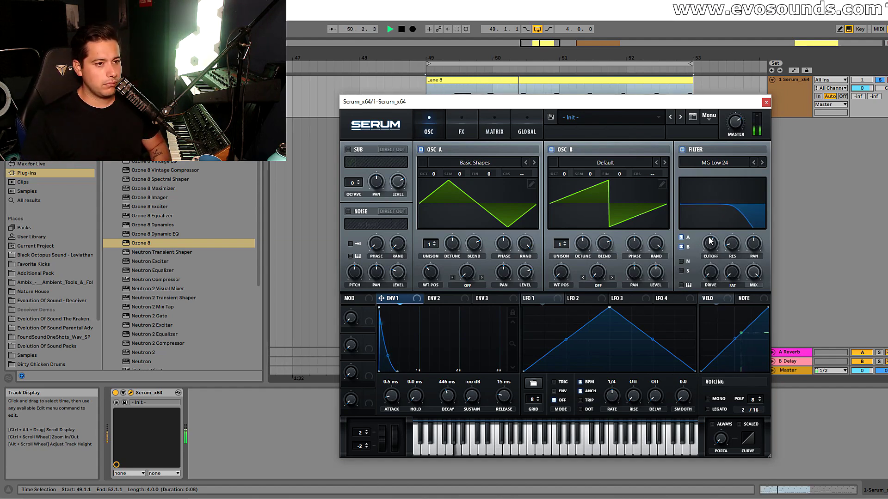
{"action": "left_click", "coordinate": [554, 152]}
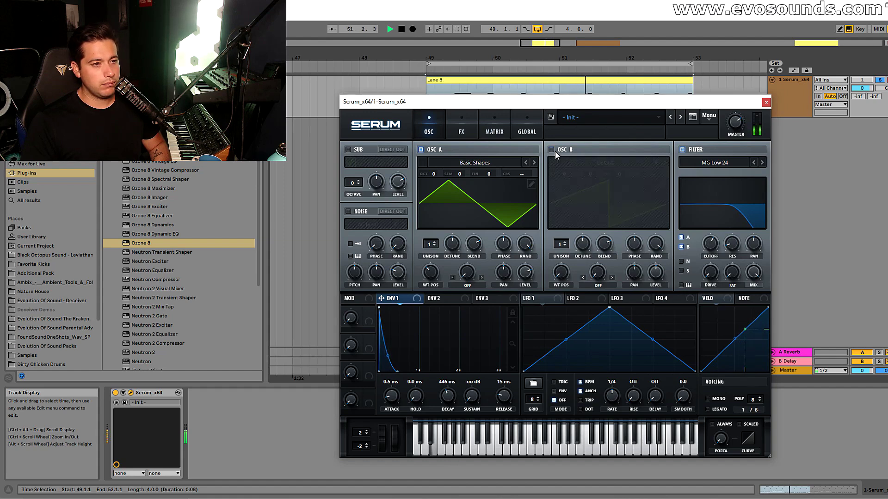
{"action": "left_click", "coordinate": [555, 151]}
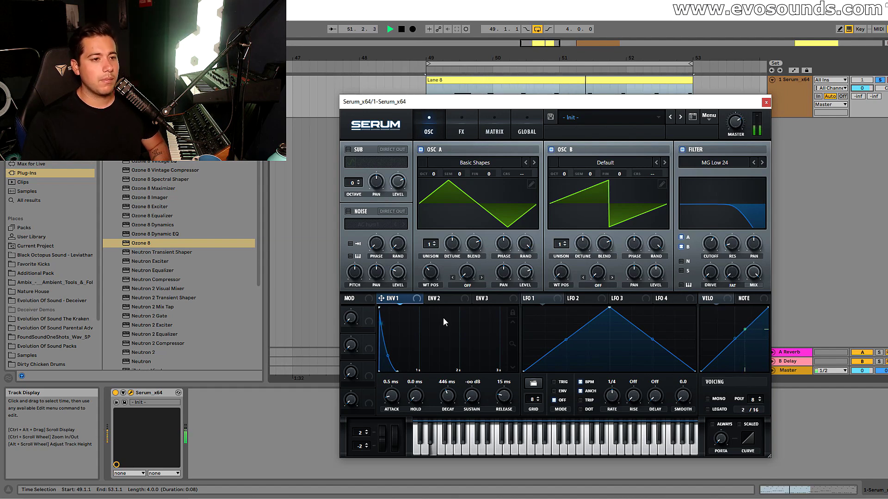
{"action": "key", "text": "space"}
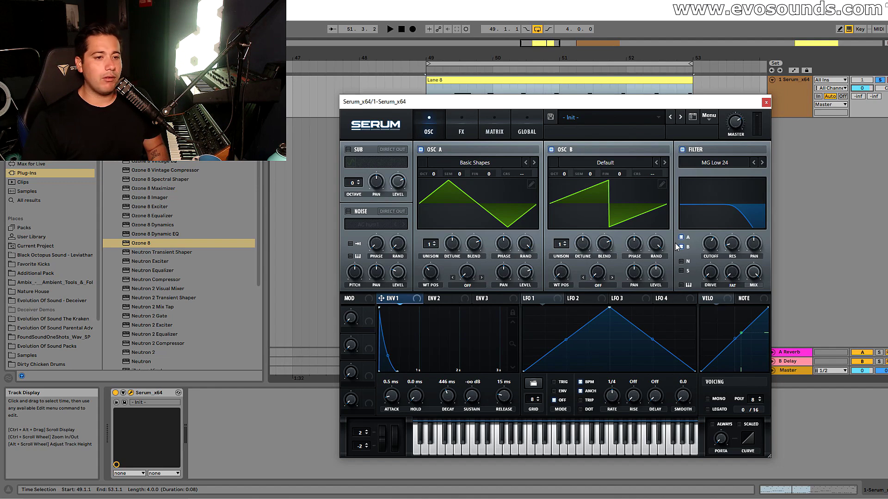
- Dial the filter cutoff to around 472 Hz and switch on the reverb effect
{"action": "left_click_drag", "start_coordinate": [711, 245], "coordinate": [711, 252]}
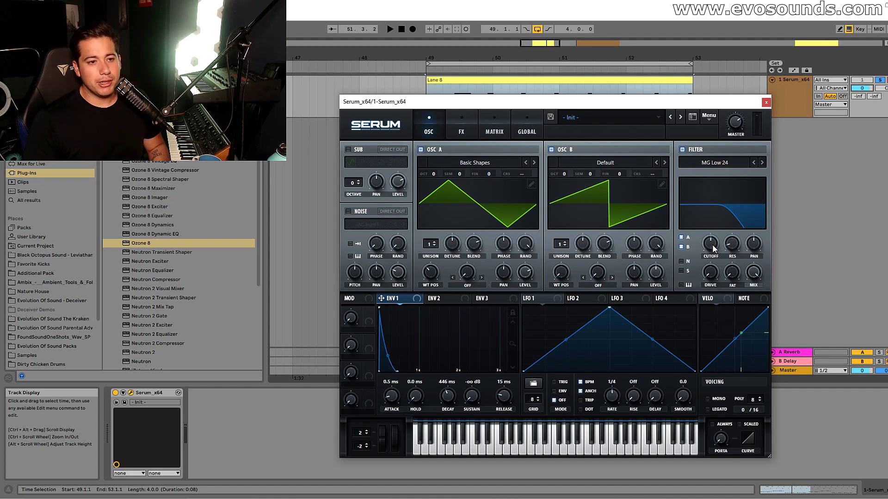
{"action": "left_click_drag", "start_coordinate": [707, 251], "coordinate": [712, 248]}
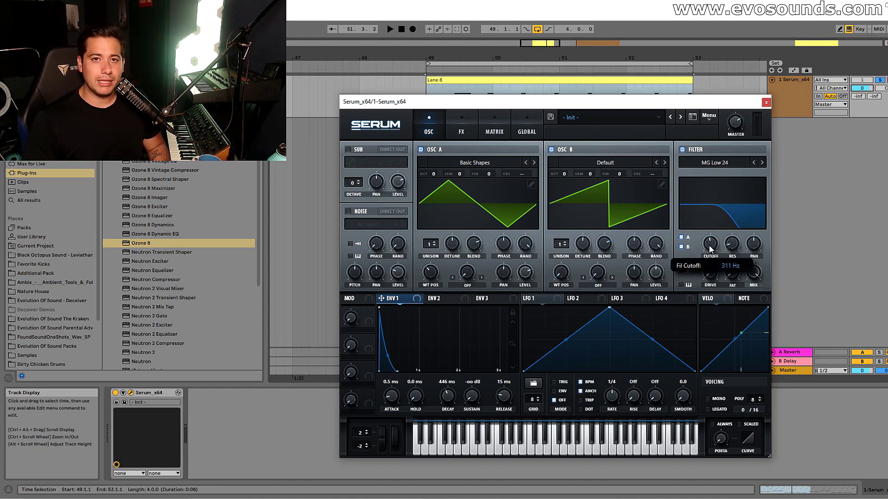
{"action": "left_click_drag", "start_coordinate": [717, 241], "coordinate": [726, 228]}
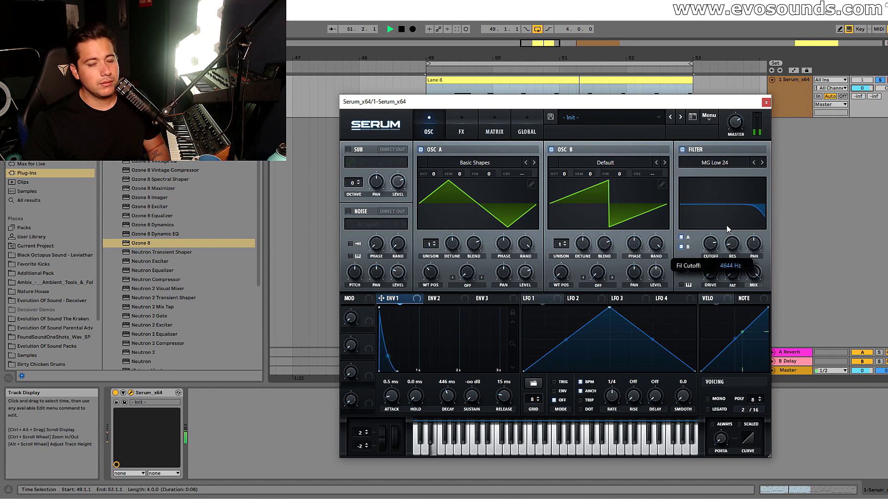
{"action": "key", "text": "space"}
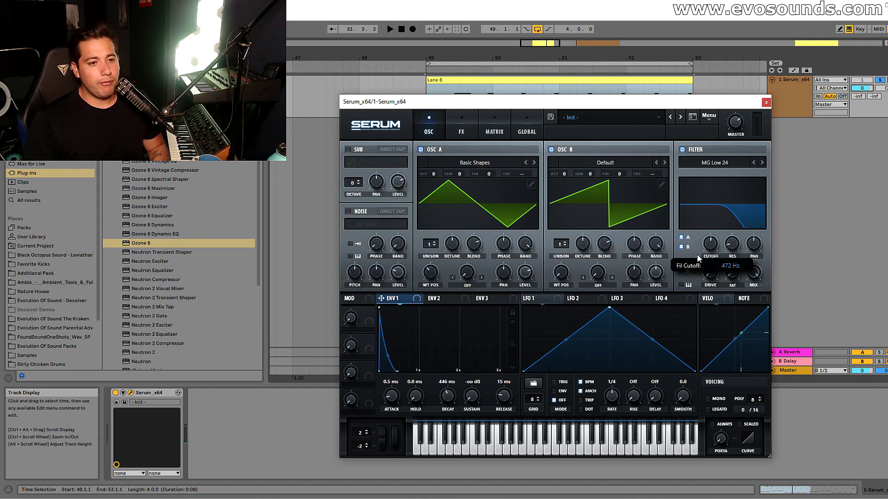
{"action": "left_click", "coordinate": [462, 129]}
{"action": "left_click", "coordinate": [365, 252]}
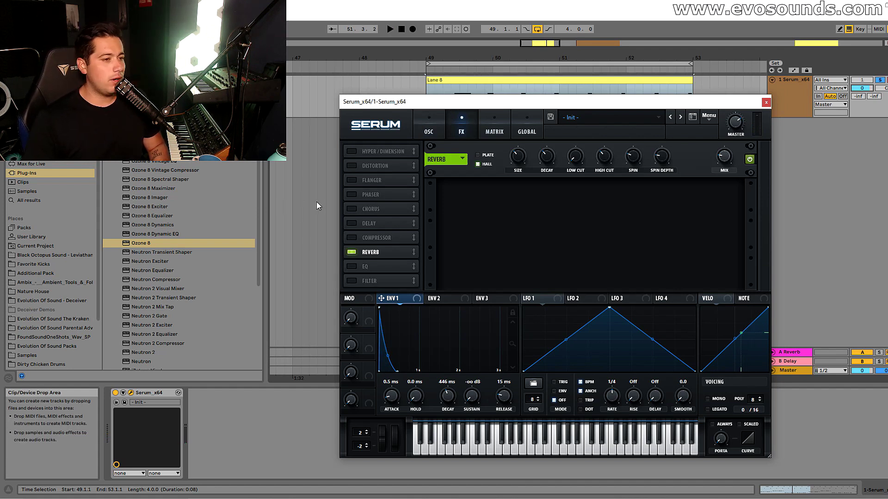
- Raise the reverb's low cut and set its wet mix to about 18%
{"action": "left_click", "coordinate": [356, 223]}
{"action": "left_click", "coordinate": [365, 224]}
{"action": "mouse_move", "coordinate": [723, 157]}
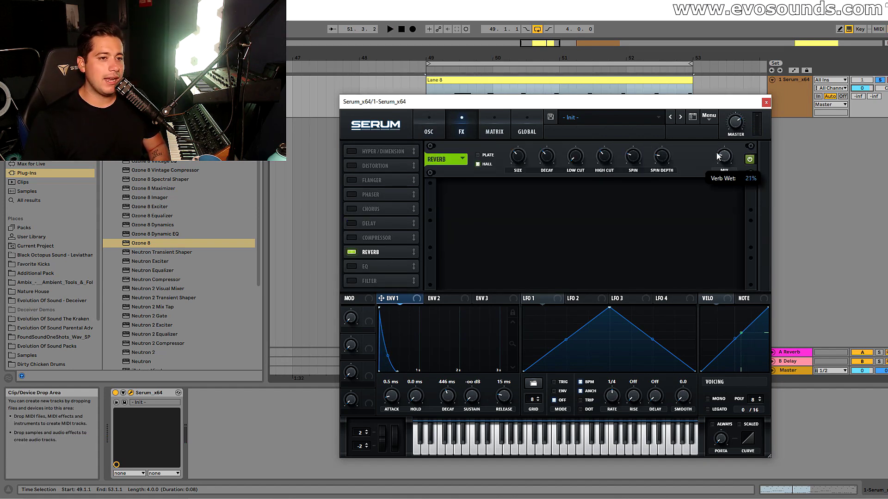
{"action": "left_click_drag", "start_coordinate": [579, 124], "coordinate": [576, 155]}
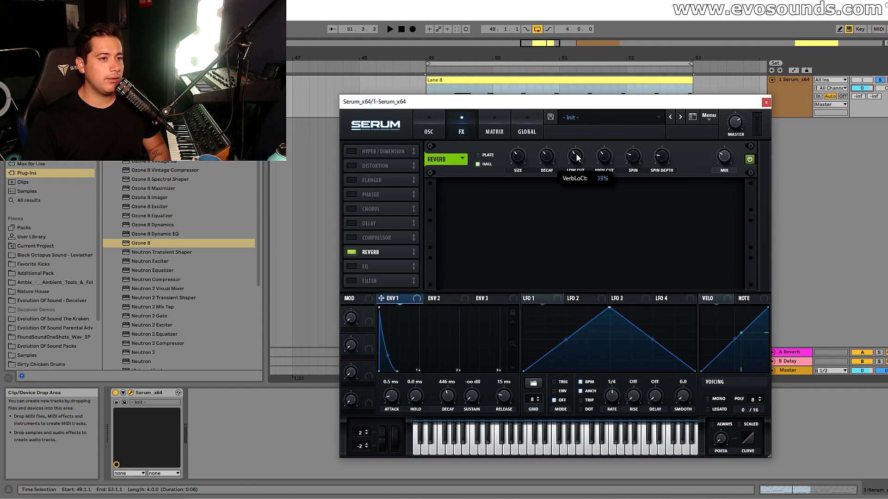
{"action": "key", "text": "space"}
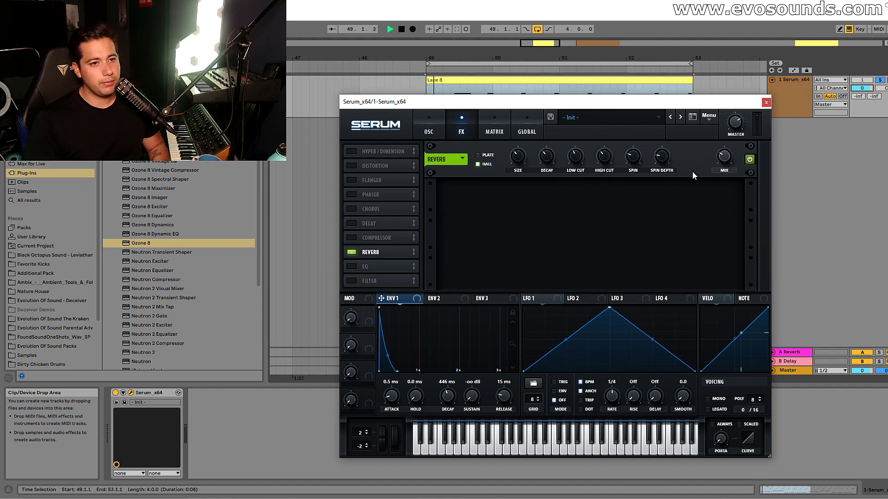
{"action": "left_click_drag", "start_coordinate": [716, 161], "coordinate": [715, 163]}
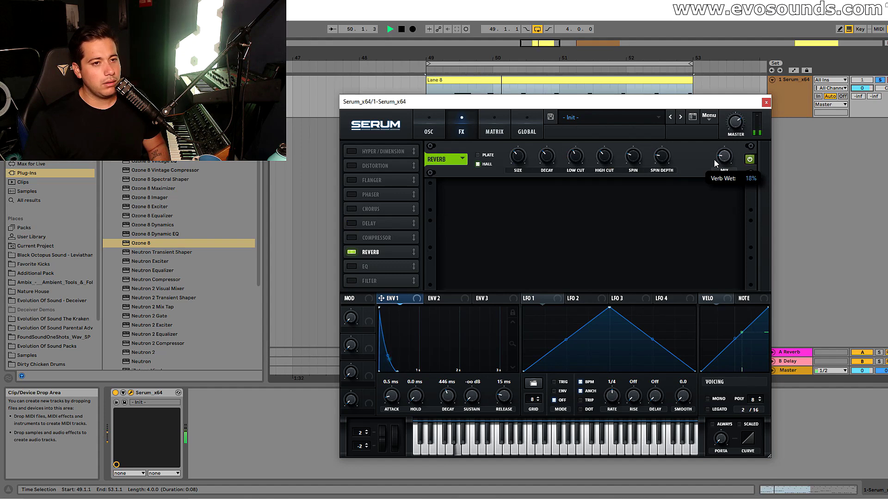
{"action": "left_click", "coordinate": [429, 132]}
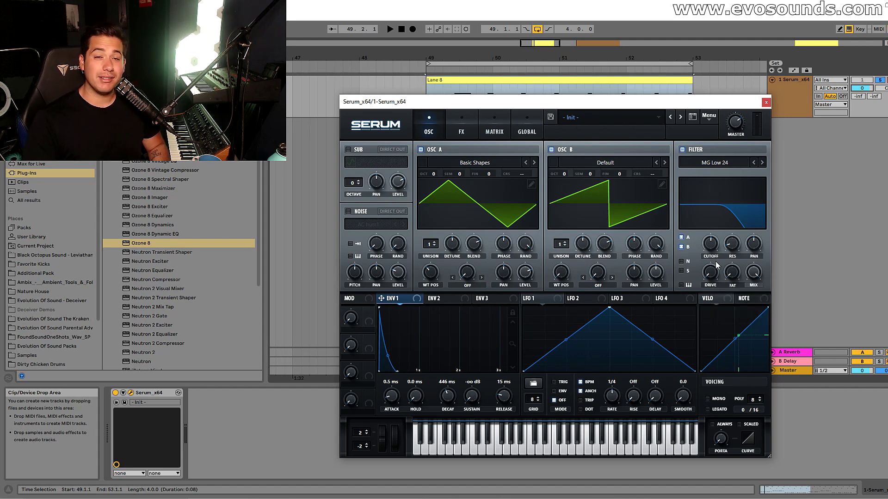
- Add filter drive and resonance, and set the track volume to -2.5 dB
{"action": "left_click_drag", "start_coordinate": [715, 271], "coordinate": [719, 259]}
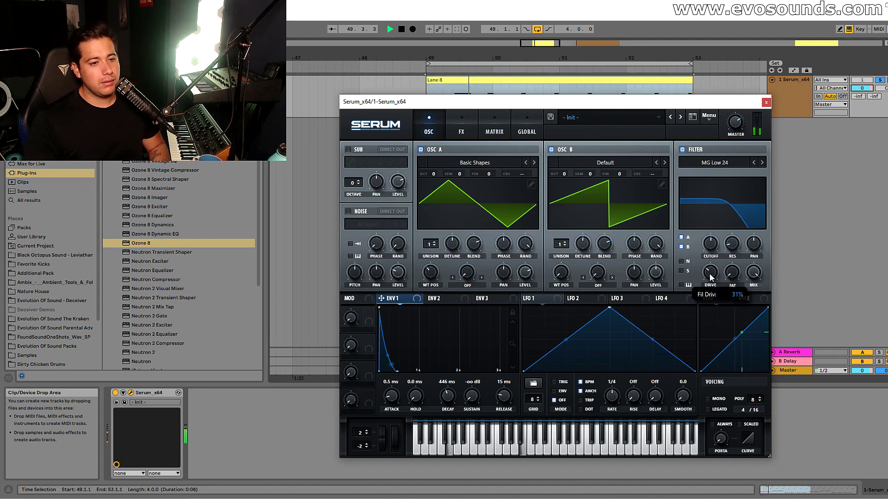
{"action": "left_click", "coordinate": [859, 96]}
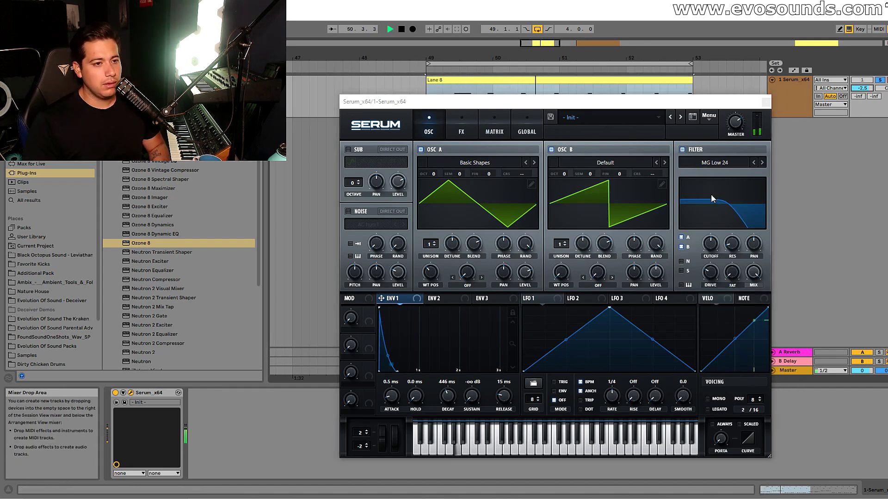
{"action": "left_click", "coordinate": [706, 279]}
{"action": "key", "text": "space"}
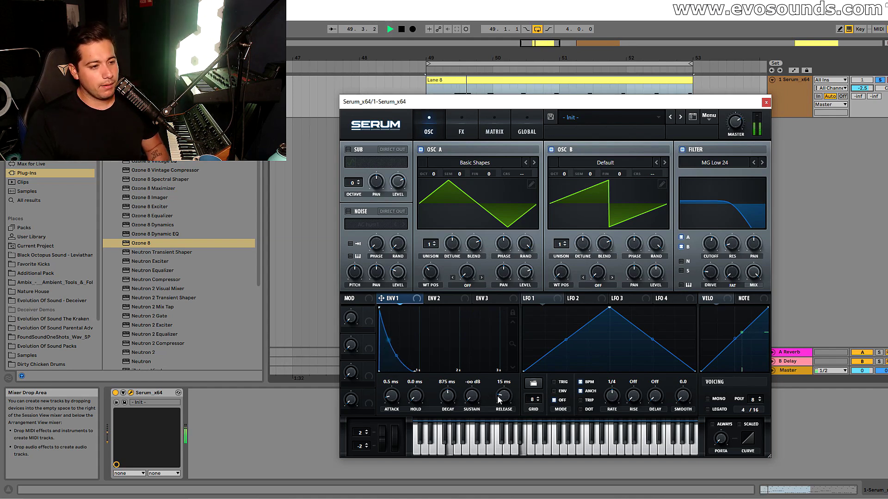
- Lengthen envelope 1's release from about 259 ms to 764 ms, auditioning each change
{"action": "left_click_drag", "start_coordinate": [503, 396], "coordinate": [508, 383]}
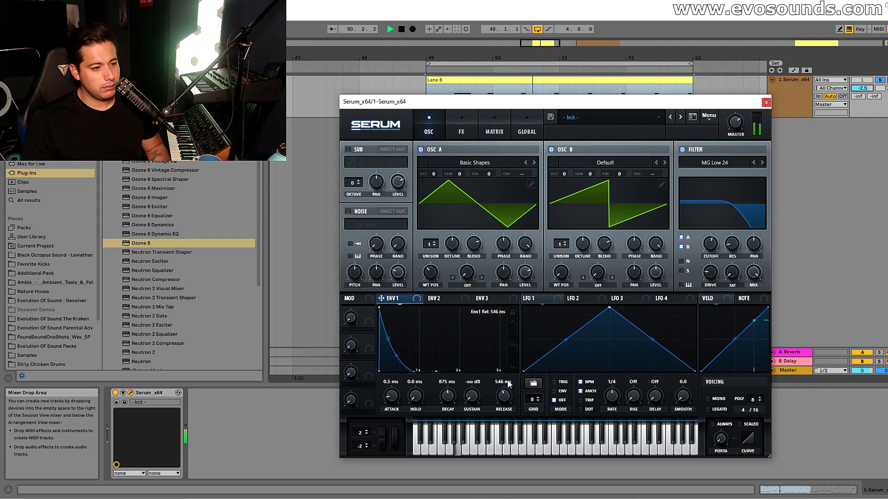
{"action": "key", "text": "space"}
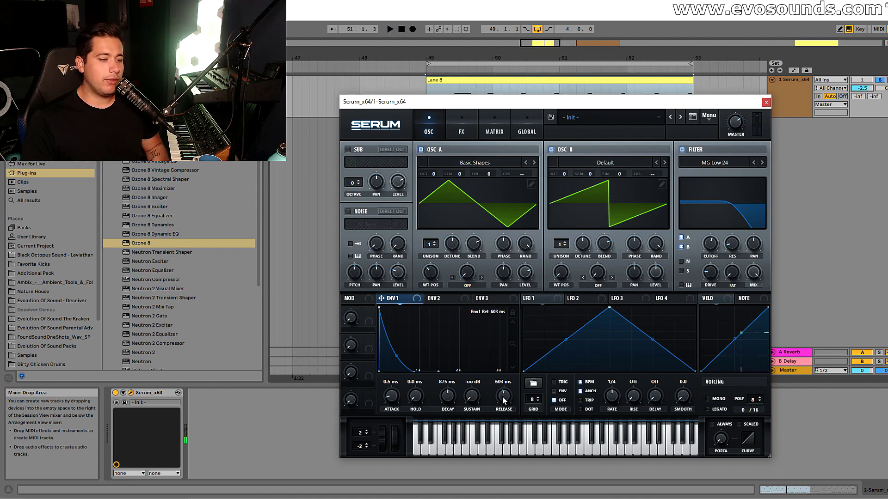
{"action": "mouse_move", "coordinate": [503, 400]}
{"action": "left_mouse_down"}
{"action": "mouse_move", "coordinate": [505, 393]}
{"action": "mouse_move", "coordinate": [499, 398]}
{"action": "left_mouse_up"}
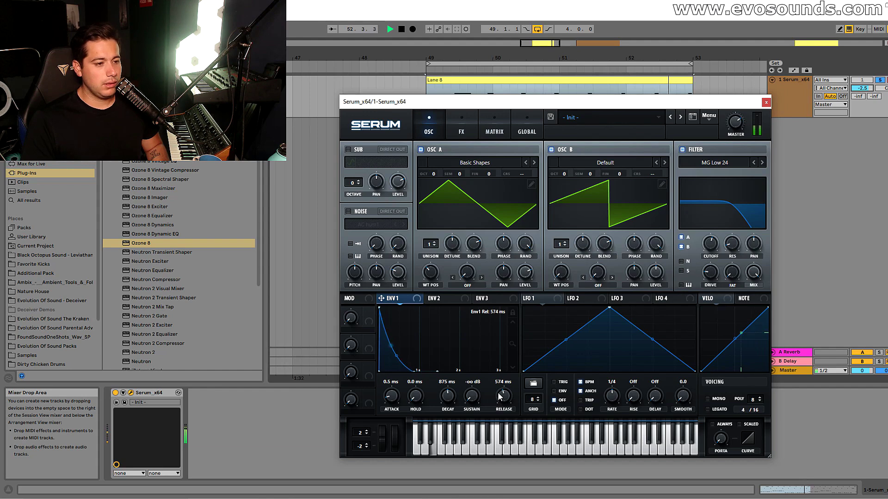
{"action": "key", "text": "space"}
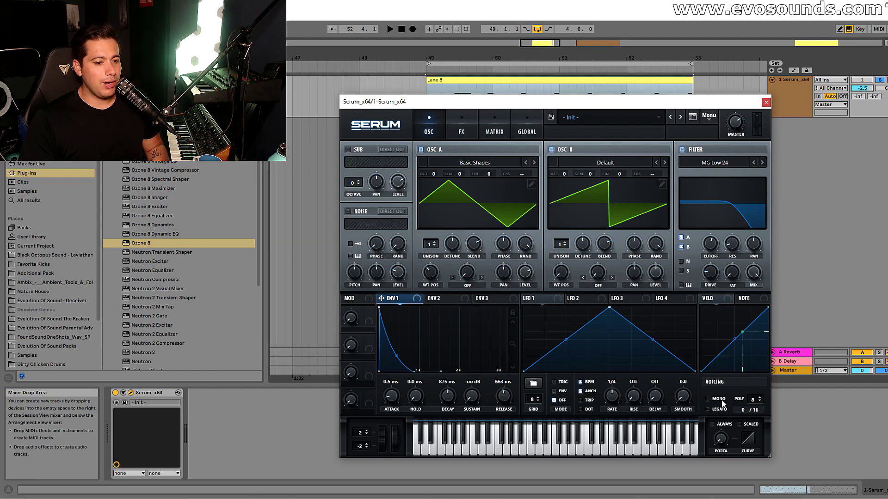
- Reposition the synth window and set the filter cutoff to about 8975 Hz
{"action": "left_click_drag", "start_coordinate": [597, 108], "coordinate": [571, 95]}
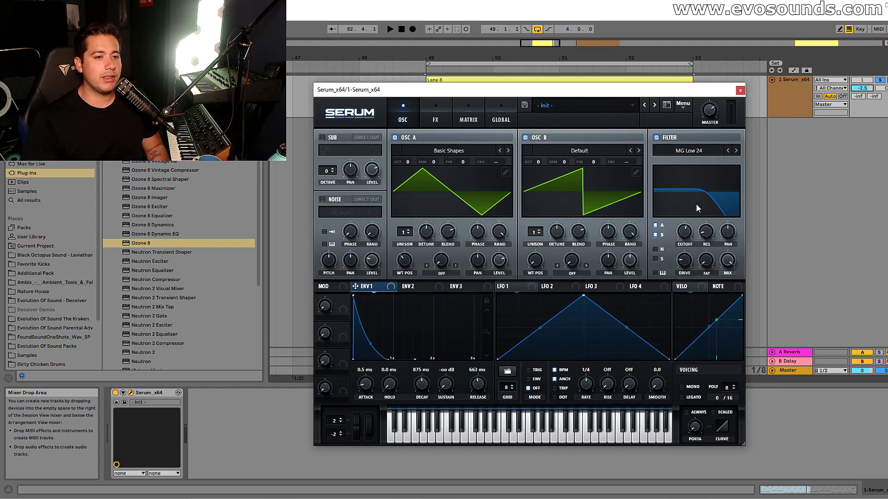
{"action": "mouse_move", "coordinate": [685, 225]}
{"action": "left_mouse_down"}
{"action": "mouse_move", "coordinate": [688, 215]}
{"action": "mouse_move", "coordinate": [683, 225]}
{"action": "left_mouse_up"}
{"action": "key", "text": "space"}
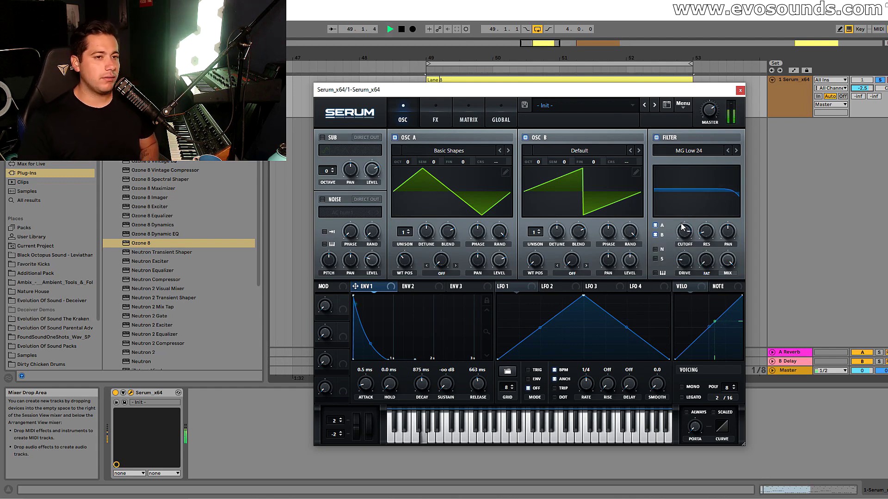
{"action": "left_click_drag", "start_coordinate": [686, 233], "coordinate": [689, 227]}
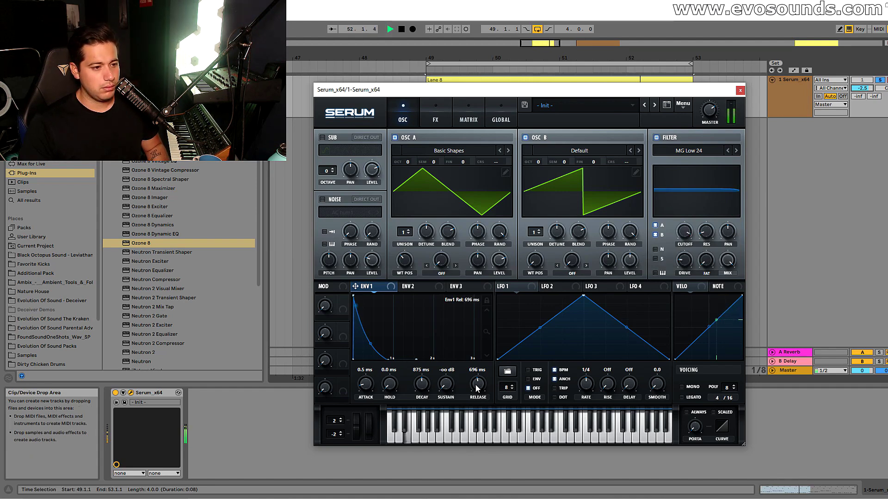
- Stretch envelope 1's release tail to about 916 ms
{"action": "left_click_drag", "start_coordinate": [479, 384], "coordinate": [489, 376]}
{"action": "key", "text": "space"}
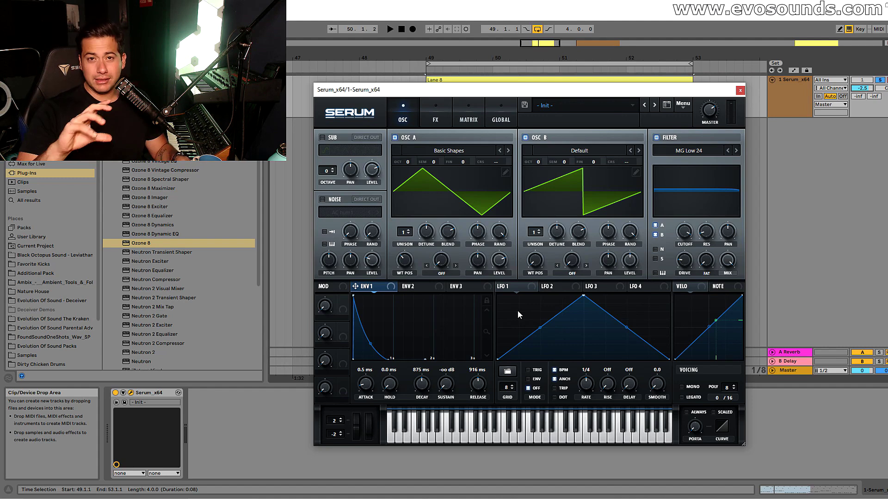
{"action": "left_click", "coordinate": [446, 151]}
{"action": "left_click", "coordinate": [417, 137]}
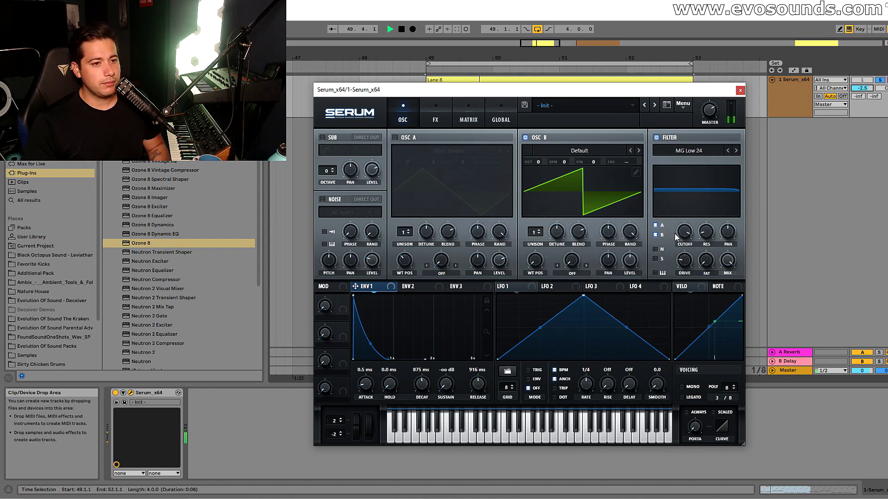
{"action": "left_click_drag", "start_coordinate": [678, 248], "coordinate": [676, 251]}
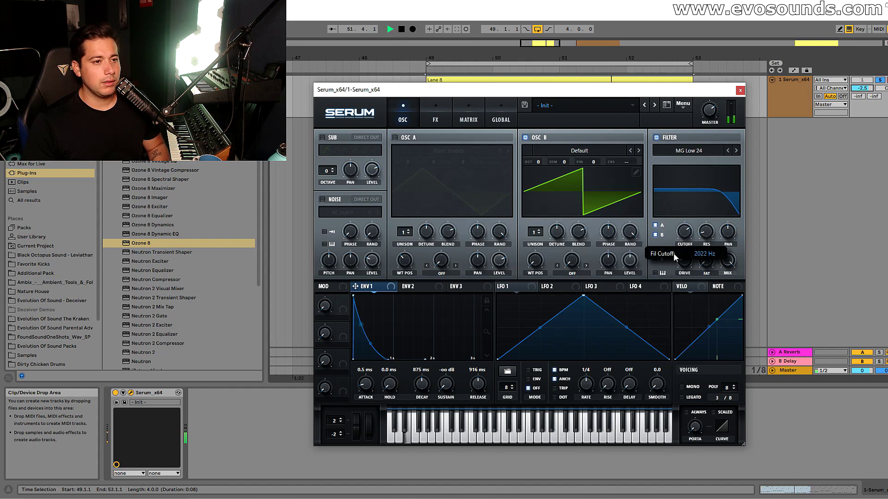
{"action": "left_click_drag", "start_coordinate": [679, 248], "coordinate": [682, 243]}
{"action": "key", "text": "space"}
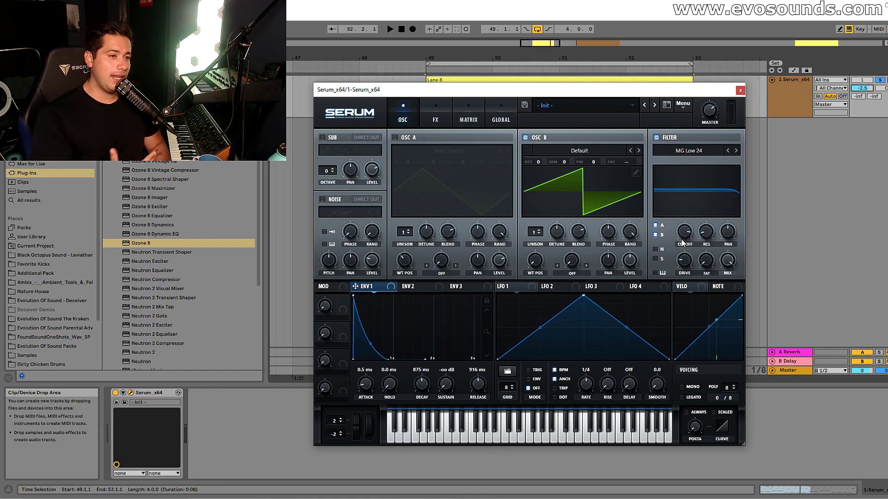
- Re-enable oscillator A and load Basic Shapes into oscillator B on the triangle shape
{"action": "left_click", "coordinate": [407, 140]}
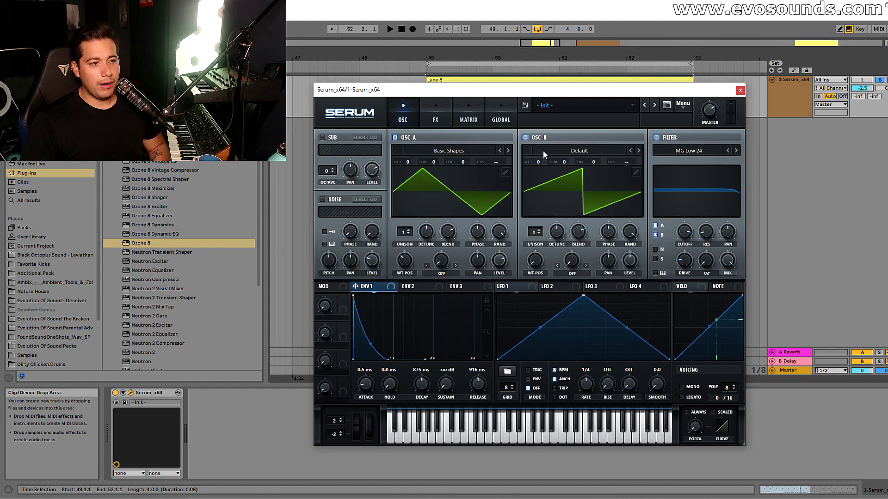
{"action": "left_click", "coordinate": [543, 151]}
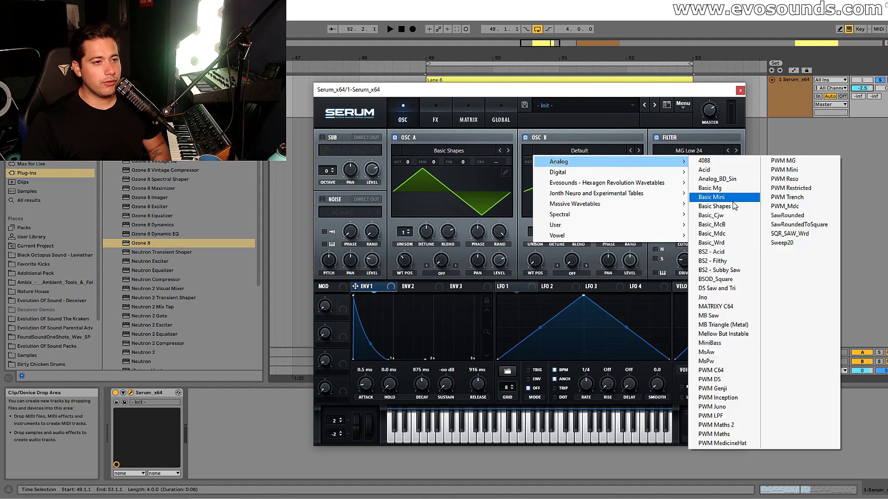
{"action": "left_click", "coordinate": [732, 205]}
{"action": "left_click_drag", "start_coordinate": [535, 259], "coordinate": [554, 237]}
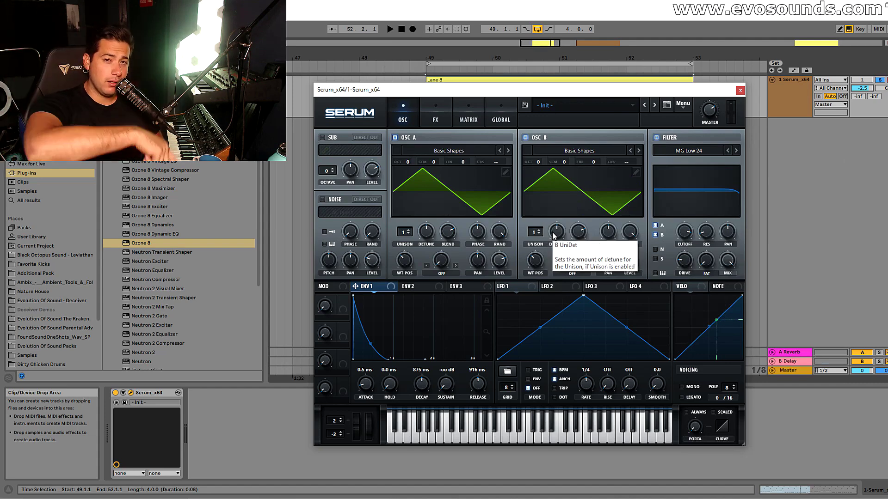
- Shorten envelope 1's decay and release into a tight pluck, with oscillator B muted
{"action": "left_click", "coordinate": [540, 138]}
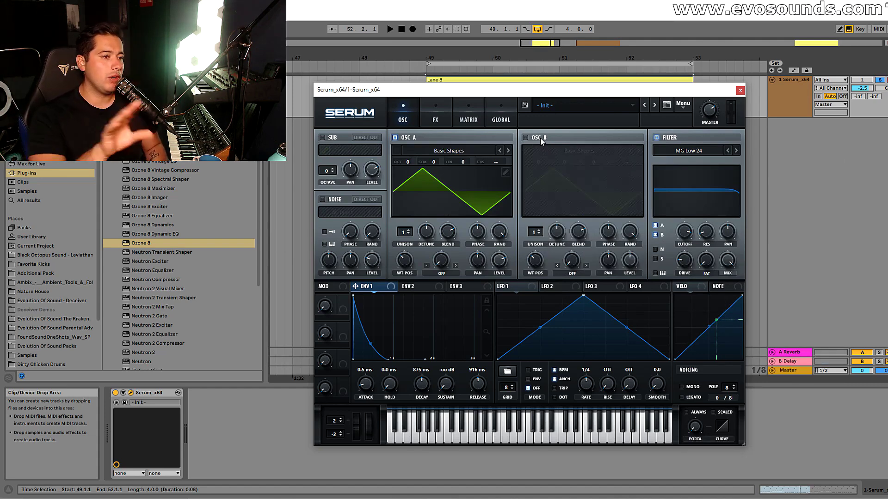
{"action": "key", "text": "space"}
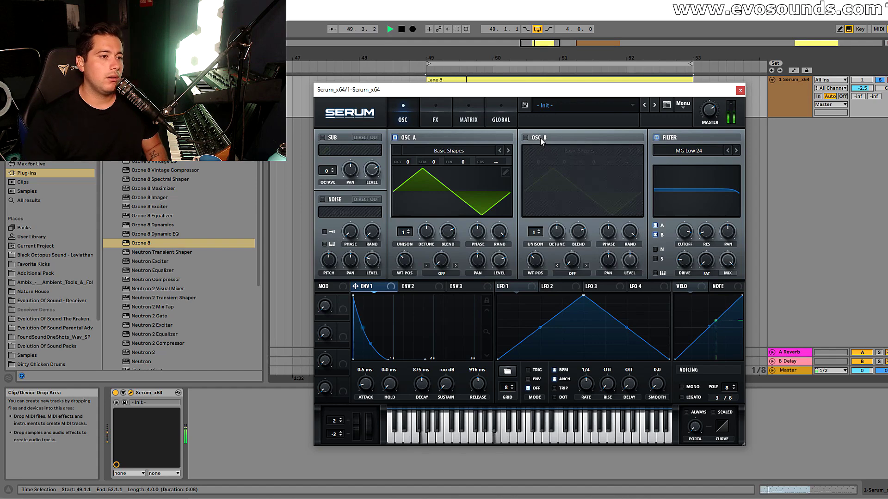
{"action": "left_click_drag", "start_coordinate": [478, 378], "coordinate": [477, 391]}
{"action": "left_click_drag", "start_coordinate": [422, 384], "coordinate": [423, 390]}
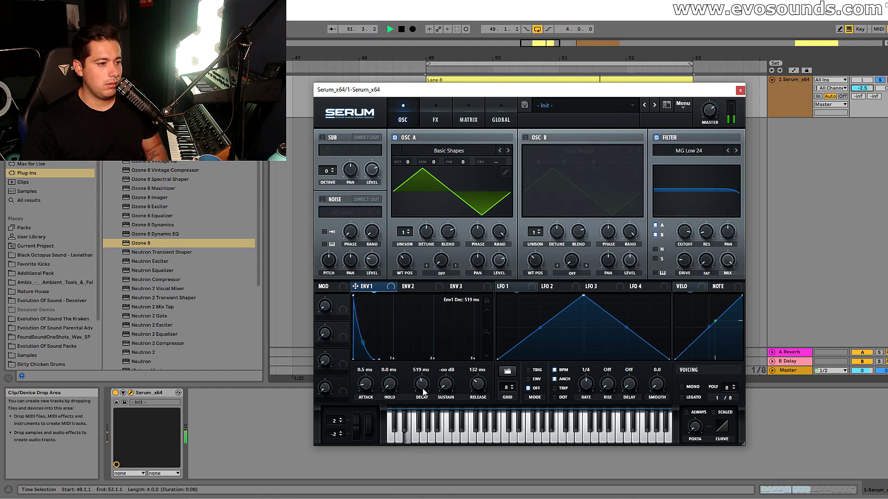
{"action": "key", "text": "space"}
- Raise oscillator B one octave at about 57% volume and drop the cutoff to 911 Hz
{"action": "left_click", "coordinate": [526, 138]}
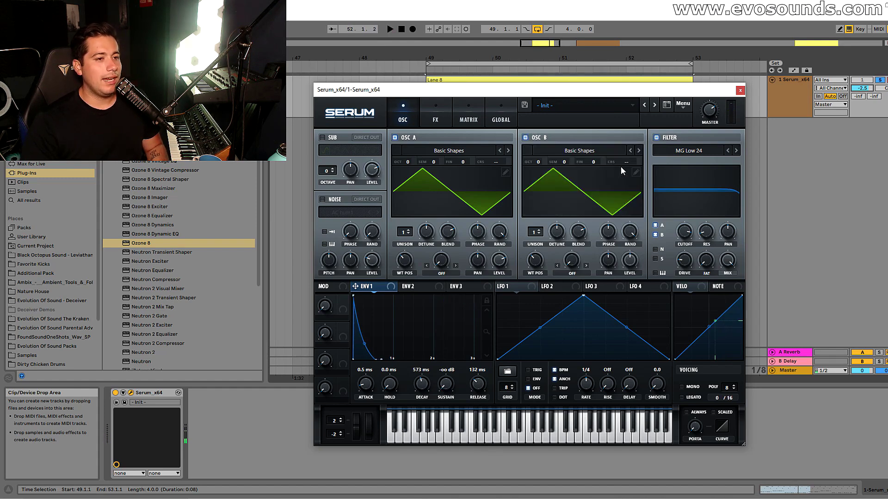
{"action": "left_click_drag", "start_coordinate": [531, 160], "coordinate": [531, 155]}
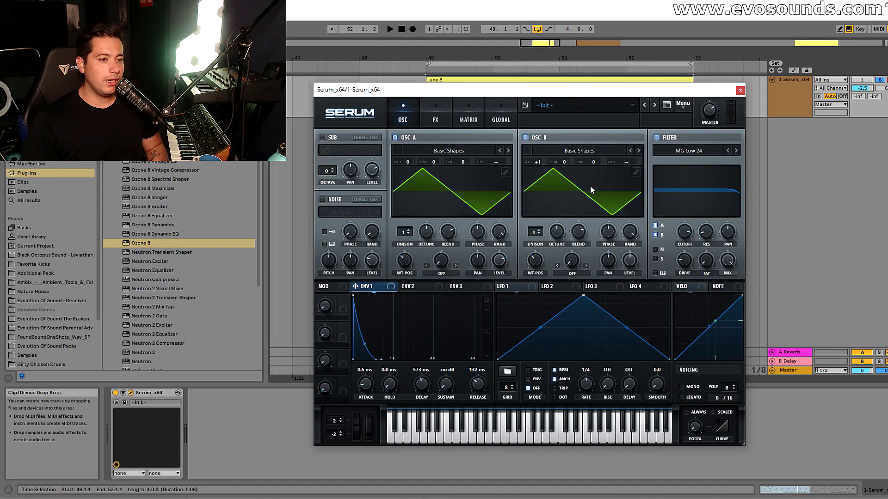
{"action": "key", "text": "space"}
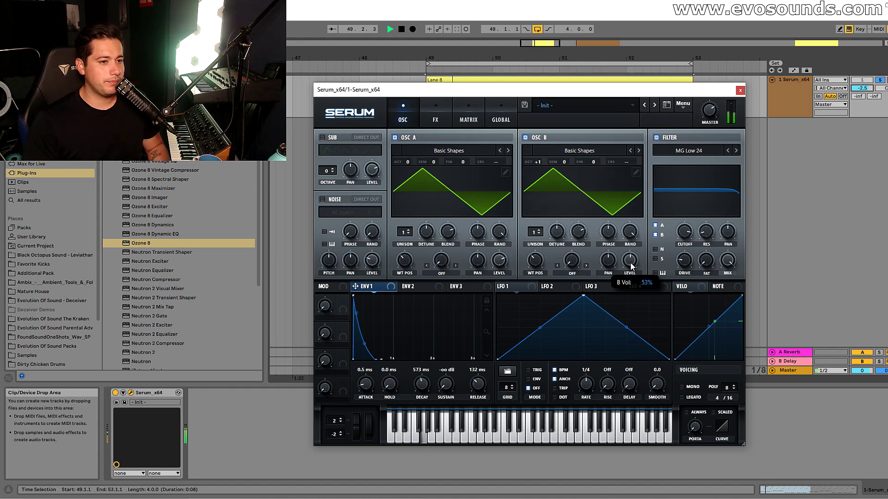
{"action": "left_click_drag", "start_coordinate": [634, 264], "coordinate": [633, 263]}
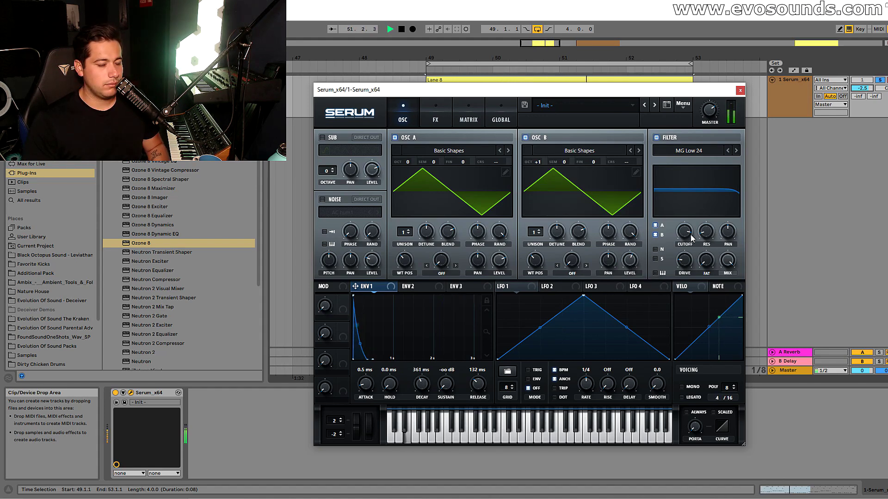
{"action": "left_click_drag", "start_coordinate": [692, 238], "coordinate": [675, 242]}
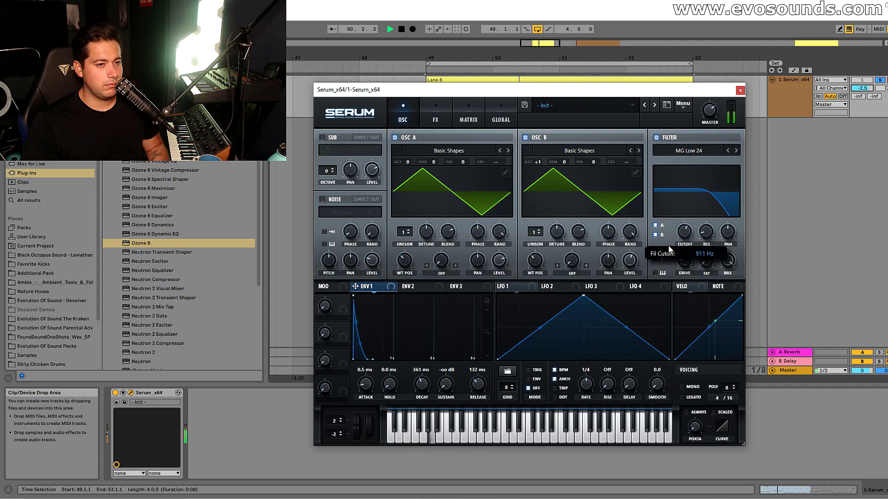
{"action": "left_click_drag", "start_coordinate": [668, 250], "coordinate": [668, 250]}
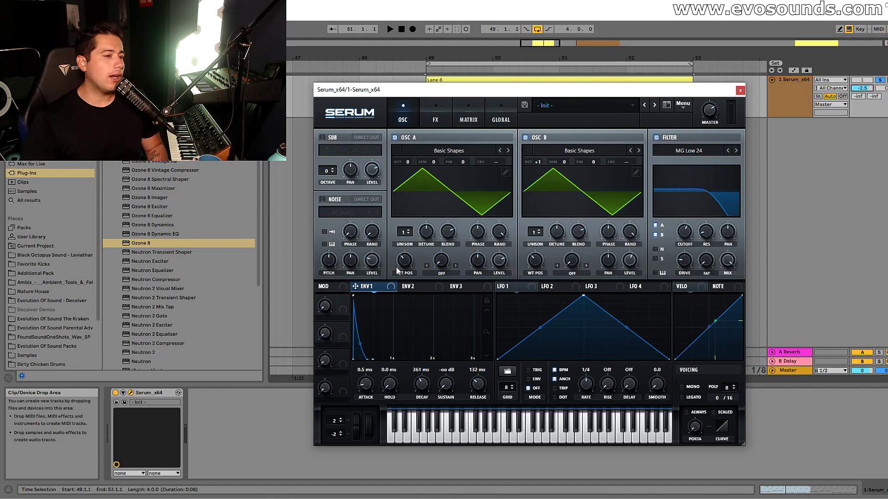
- Move both oscillators toward square shapes and settle the cutoff around 1.5 kHz
{"action": "mouse_move", "coordinate": [404, 261]}
{"action": "left_mouse_down"}
{"action": "mouse_move", "coordinate": [412, 260]}
{"action": "mouse_move", "coordinate": [411, 275]}
{"action": "left_mouse_up"}
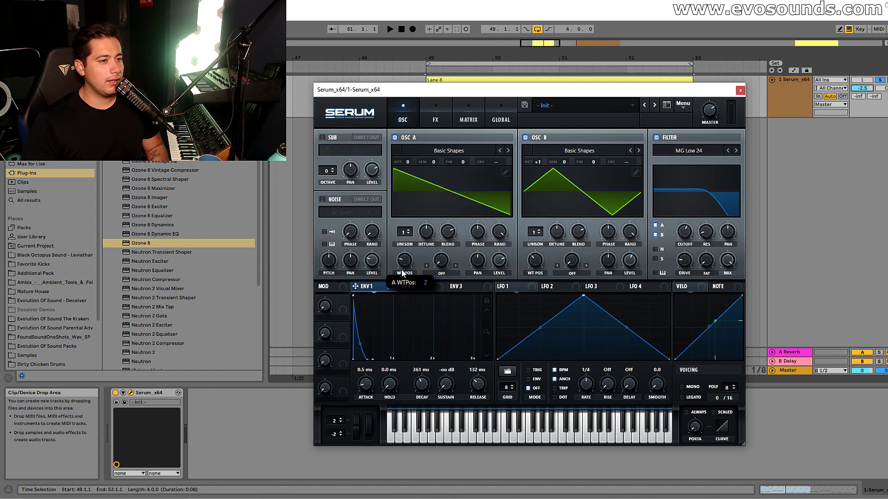
{"action": "left_click_drag", "start_coordinate": [536, 264], "coordinate": [545, 253]}
{"action": "key", "text": "space"}
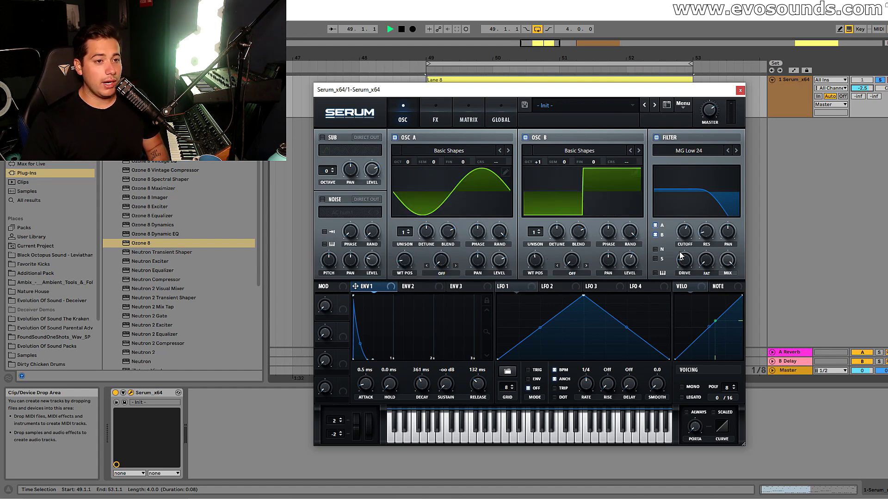
{"action": "left_click_drag", "start_coordinate": [682, 235], "coordinate": [686, 226]}
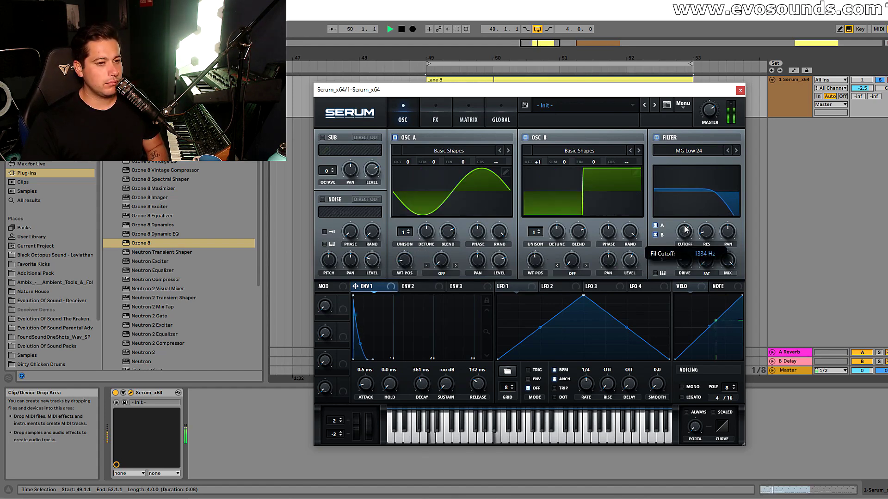
{"action": "mouse_move", "coordinate": [686, 219]}
{"action": "left_mouse_down"}
{"action": "mouse_move", "coordinate": [677, 234]}
{"action": "mouse_move", "coordinate": [692, 219]}
{"action": "left_mouse_up"}
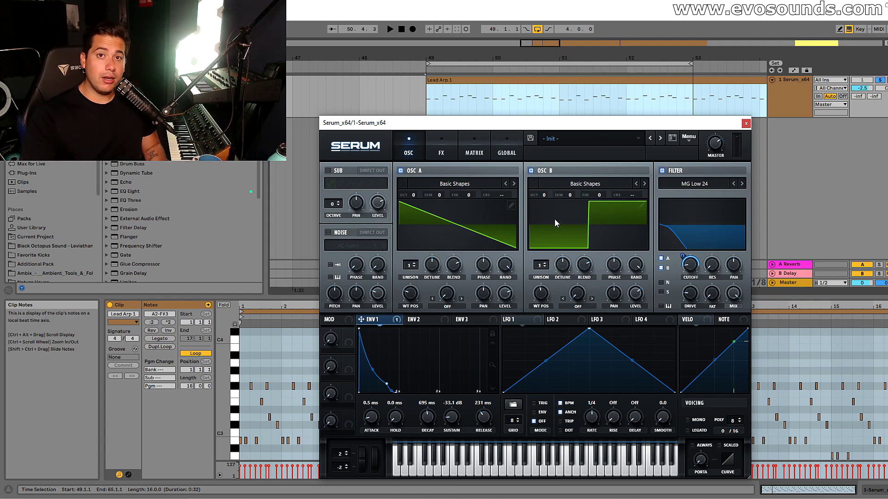
- Raise oscillator B an octave and increase envelope 1's cutoff modulation, comparing with oscillator A muted
{"action": "key", "text": "space"}
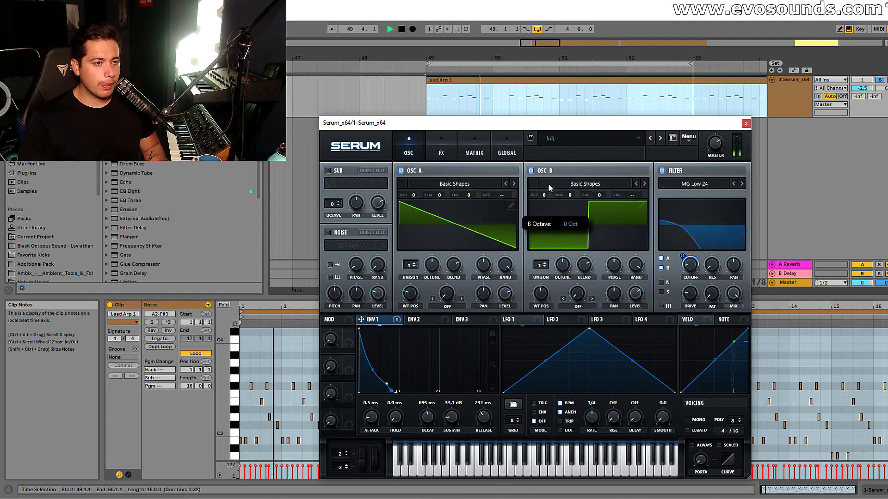
{"action": "left_click_drag", "start_coordinate": [548, 183], "coordinate": [548, 180]}
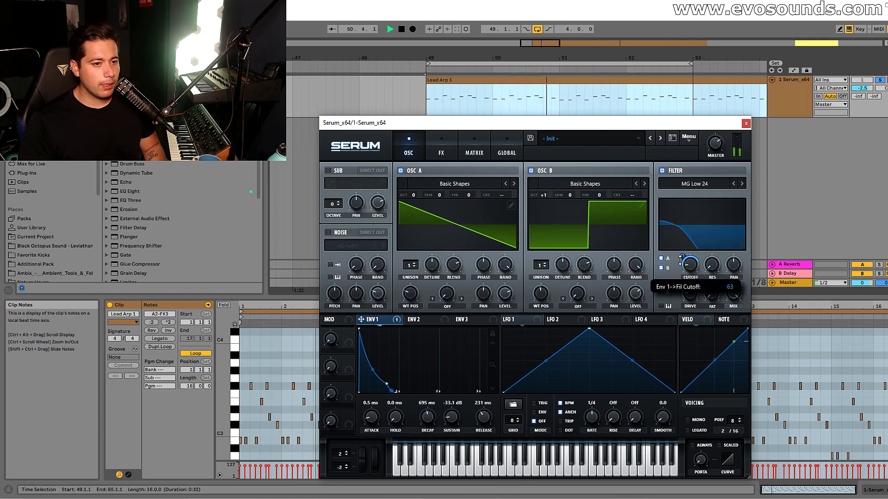
{"action": "mouse_move", "coordinate": [680, 260]}
{"action": "left_mouse_down"}
{"action": "mouse_move", "coordinate": [684, 249]}
{"action": "mouse_move", "coordinate": [681, 255]}
{"action": "left_mouse_up"}
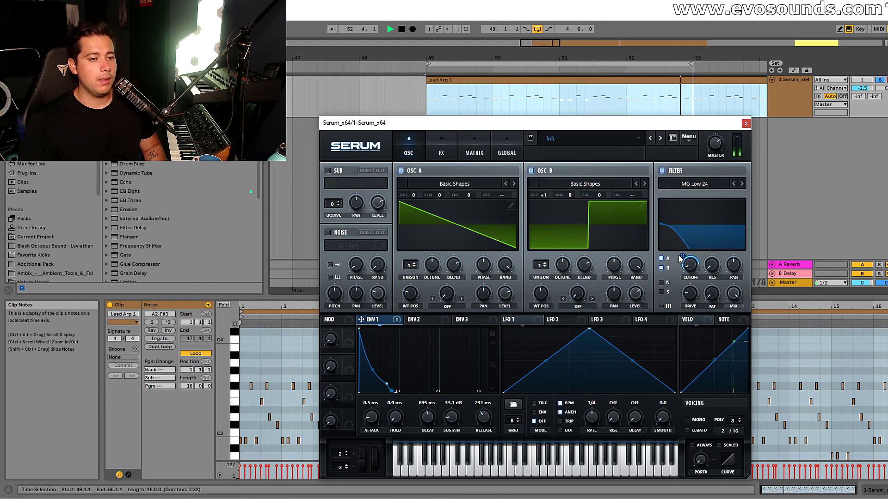
{"action": "key", "text": "space"}
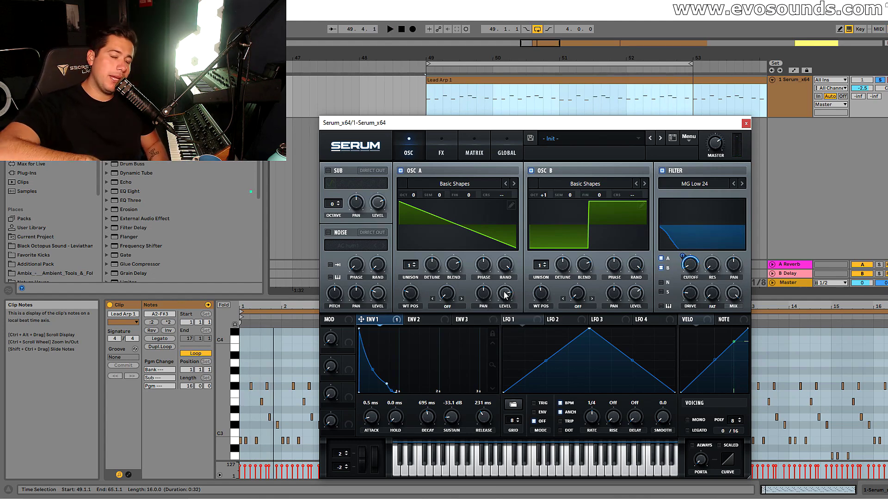
{"action": "key", "text": "space"}
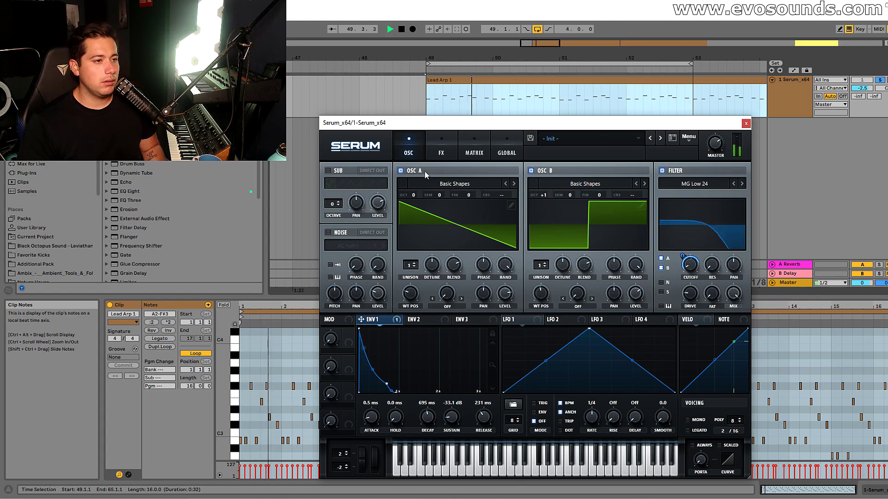
{"action": "left_click", "coordinate": [419, 171]}
{"action": "left_click", "coordinate": [418, 171]}
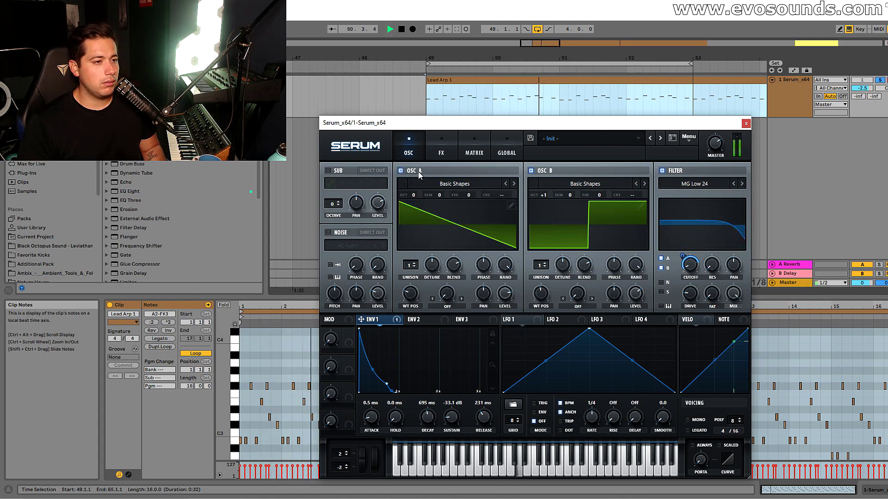
{"action": "key", "text": "space"}
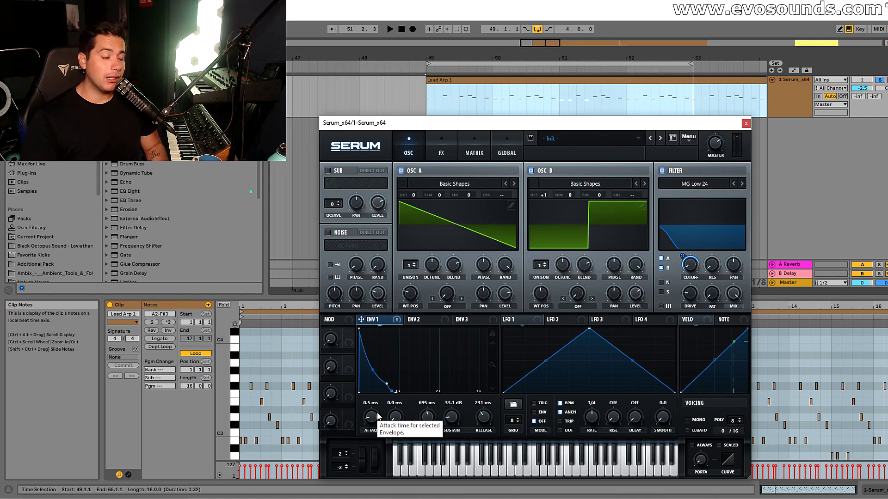
- Soften envelope 1's attack, trying 44 ms and settling at 31 ms
{"action": "left_click_drag", "start_coordinate": [376, 424], "coordinate": [381, 421]}
{"action": "key", "text": "space"}
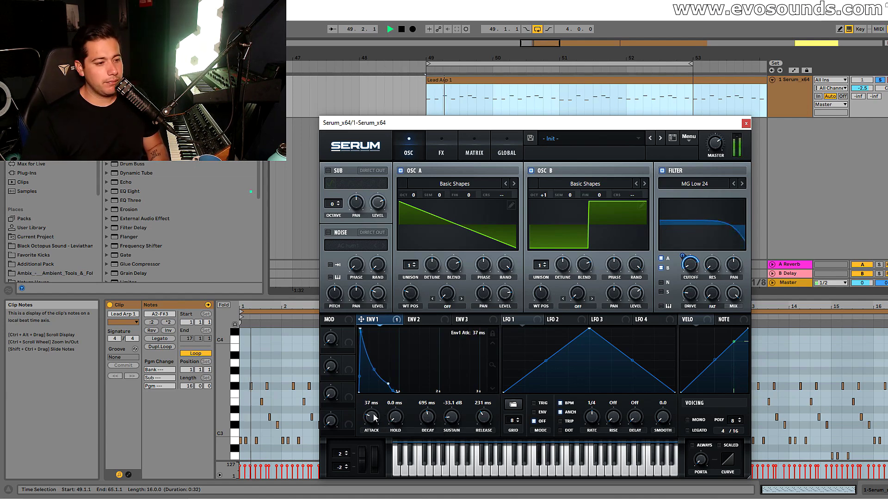
{"action": "left_click_drag", "start_coordinate": [360, 329], "coordinate": [361, 328]}
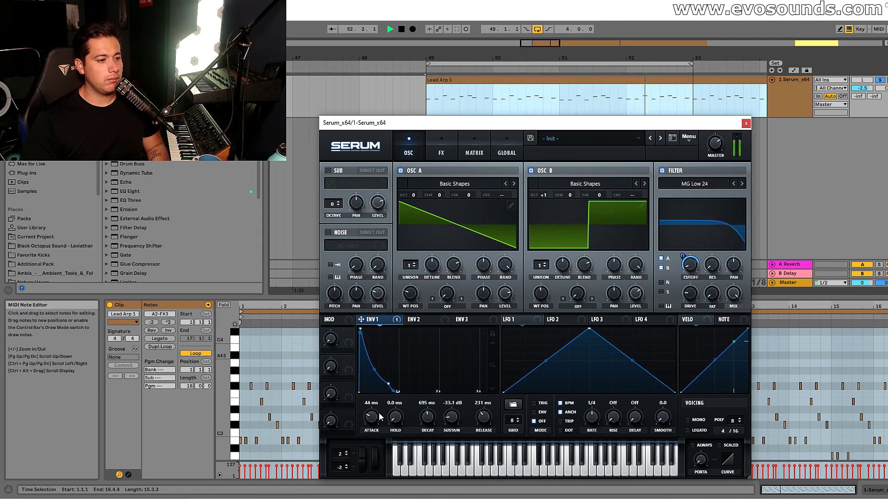
{"action": "left_click_drag", "start_coordinate": [379, 417], "coordinate": [380, 423]}
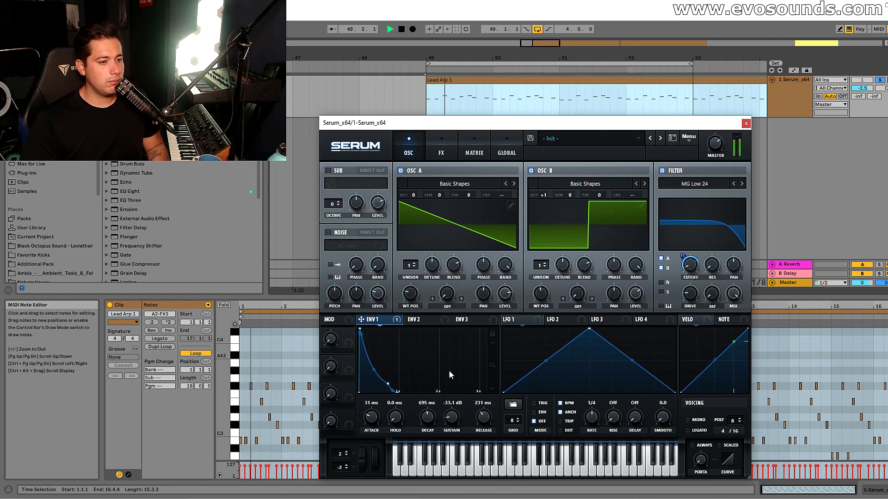
- Add an EQ after the reverb with its low frequency raised to 443 Hz
{"action": "left_click", "coordinate": [446, 155]}
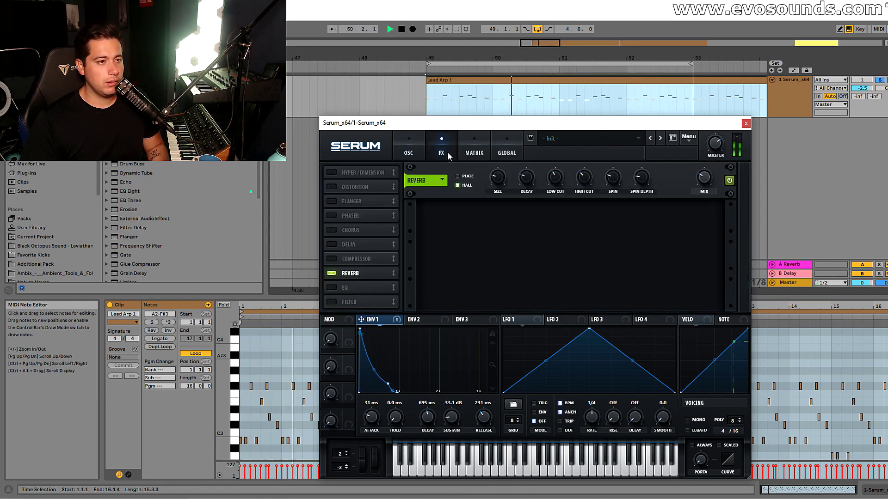
{"action": "left_click", "coordinate": [332, 288]}
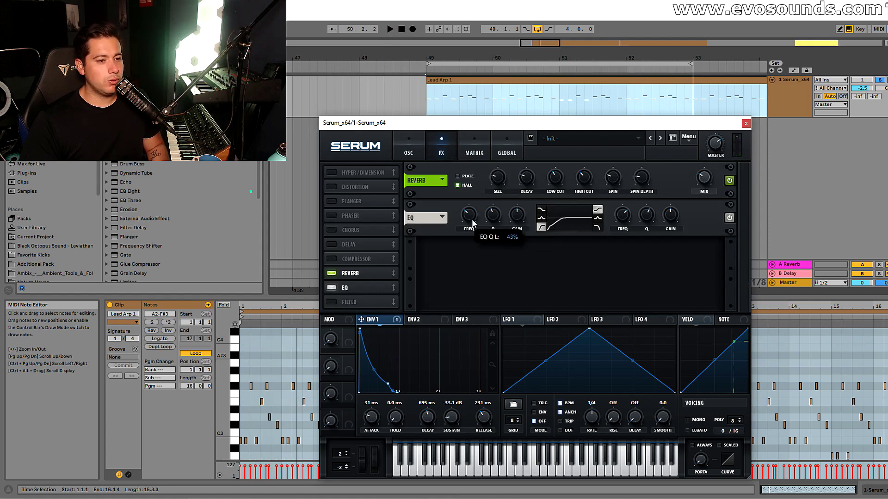
{"action": "key", "text": "space"}
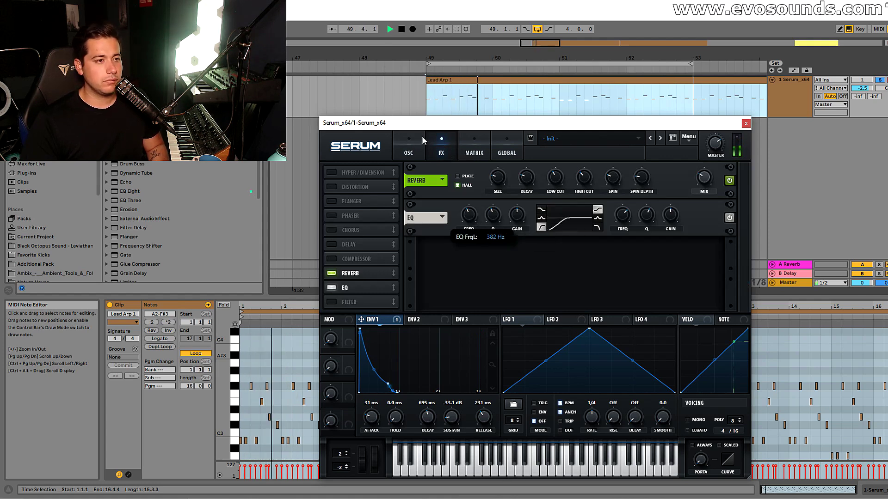
{"action": "left_click_drag", "start_coordinate": [467, 216], "coordinate": [468, 212]}
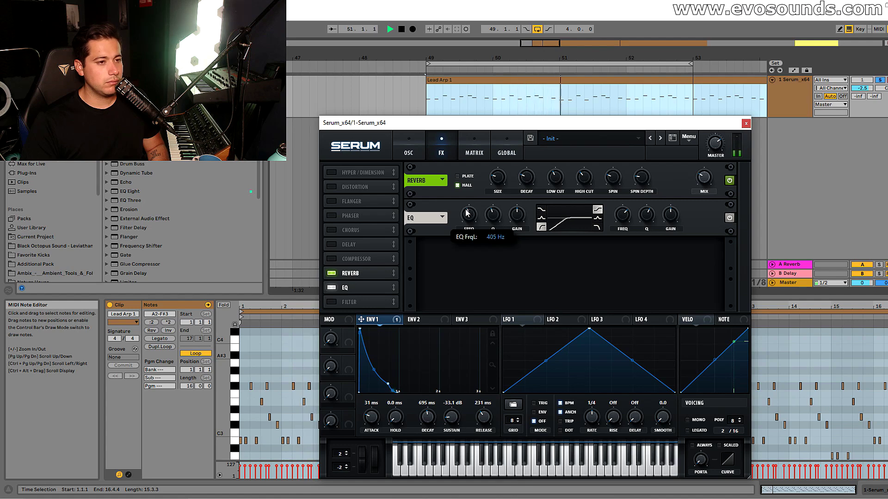
{"action": "left_click", "coordinate": [408, 144]}
{"action": "key", "text": "space"}
- Turn oscillator A's wave into a square and audition it with oscillator B switched off
{"action": "left_click_drag", "start_coordinate": [409, 293], "coordinate": [430, 269]}
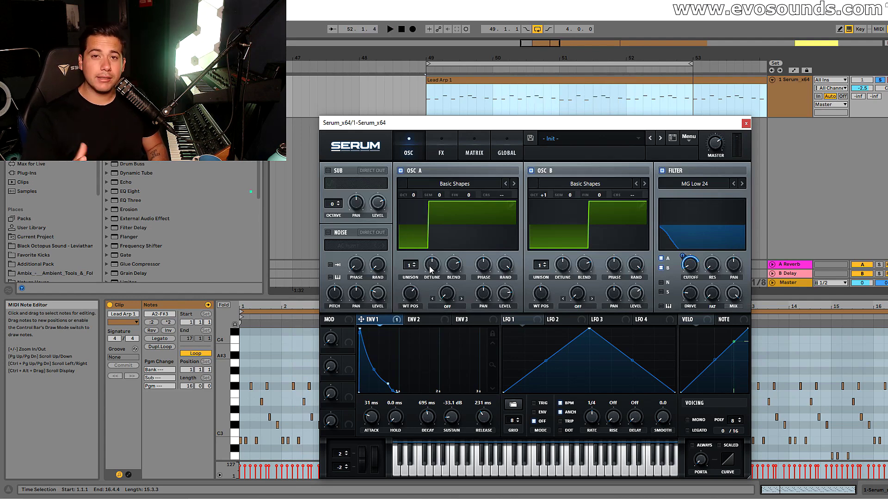
{"action": "mouse_move", "coordinate": [414, 284]}
{"action": "left_mouse_down"}
{"action": "mouse_move", "coordinate": [413, 276]}
{"action": "mouse_move", "coordinate": [407, 297]}
{"action": "mouse_move", "coordinate": [418, 274]}
{"action": "left_mouse_up"}
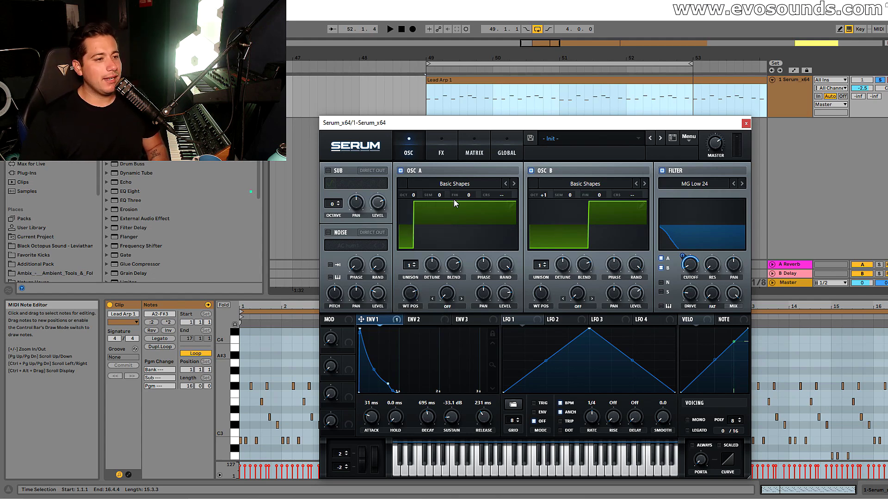
{"action": "left_click", "coordinate": [530, 171]}
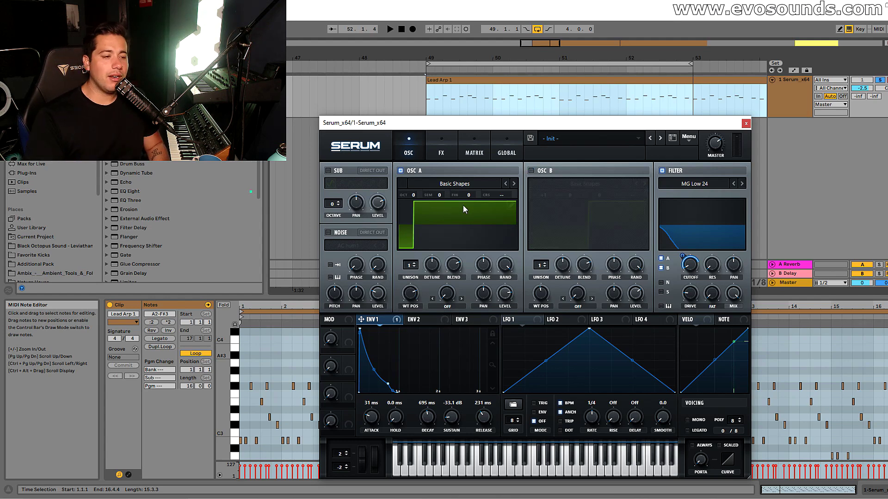
{"action": "key", "text": "space"}
{"action": "key", "text": "space"}
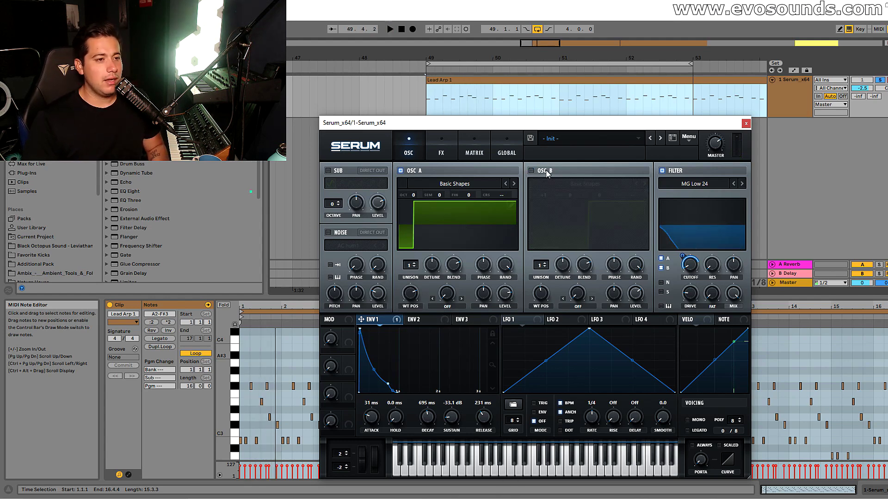
{"action": "left_click", "coordinate": [530, 170]}
- Morph both oscillators into triangle waves from Basic Shapes
{"action": "left_click", "coordinate": [577, 186]}
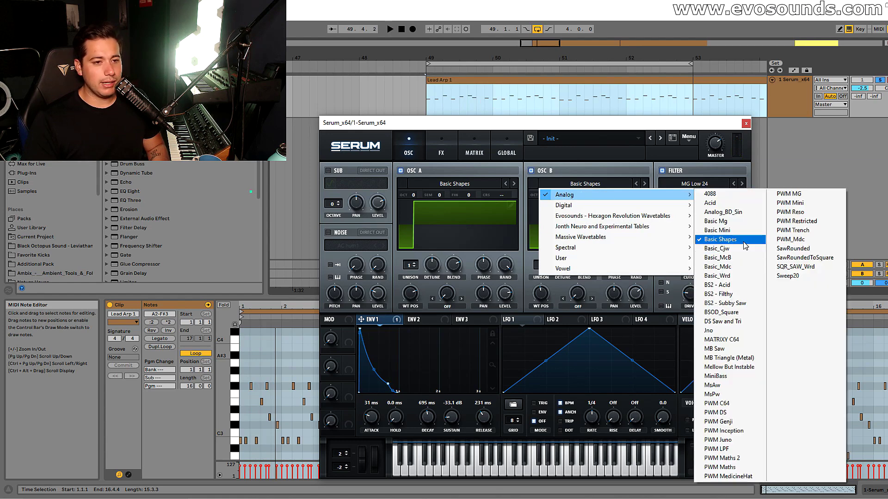
{"action": "left_click", "coordinate": [721, 239]}
{"action": "mouse_move", "coordinate": [549, 297]}
{"action": "left_mouse_down"}
{"action": "mouse_move", "coordinate": [525, 315]}
{"action": "mouse_move", "coordinate": [534, 292]}
{"action": "left_mouse_up"}
{"action": "key", "text": "space"}
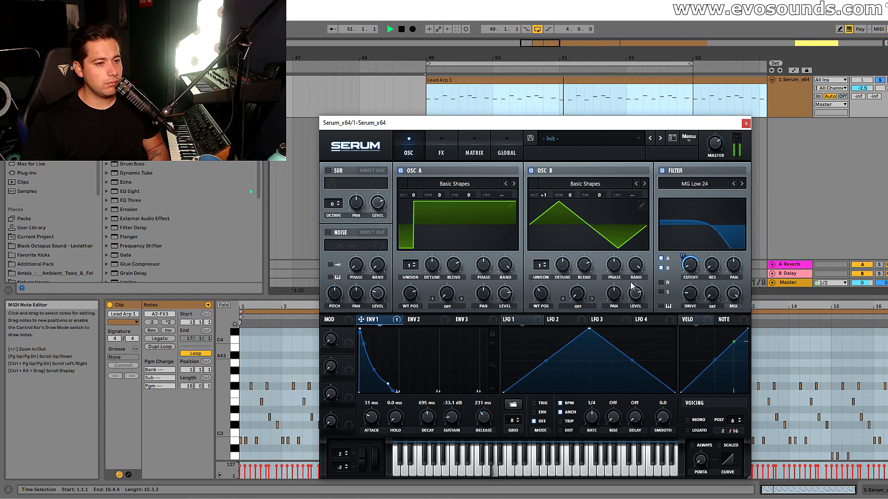
{"action": "left_click_drag", "start_coordinate": [419, 288], "coordinate": [397, 318]}
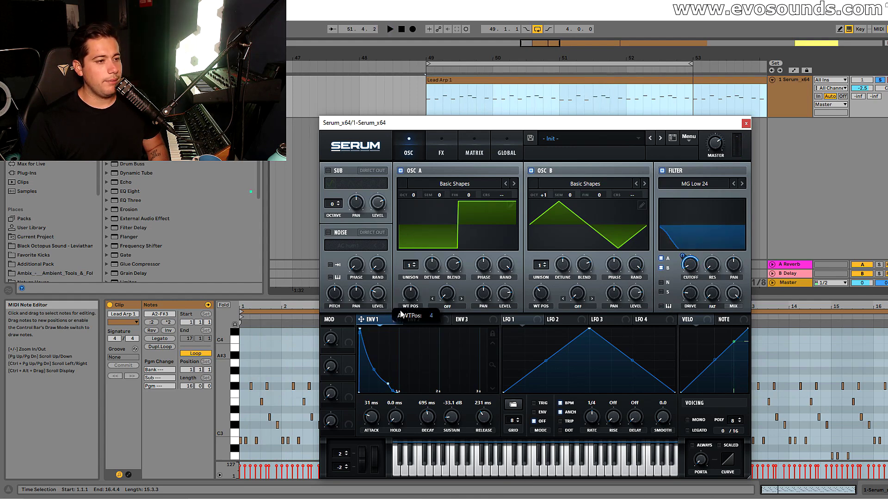
{"action": "key", "text": "space"}
{"action": "key", "text": "space"}
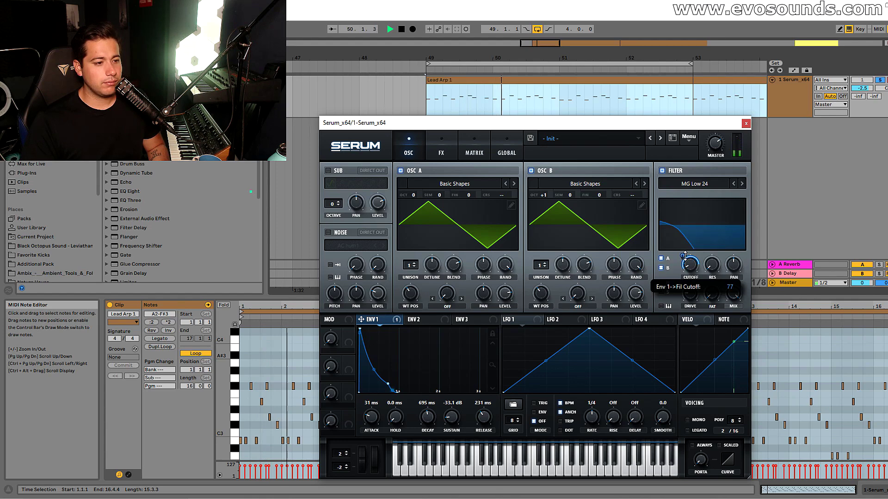
- Lengthen envelope 1's release to 494 ms and check the reverb and EQ
{"action": "left_click_drag", "start_coordinate": [484, 417], "coordinate": [487, 413]}
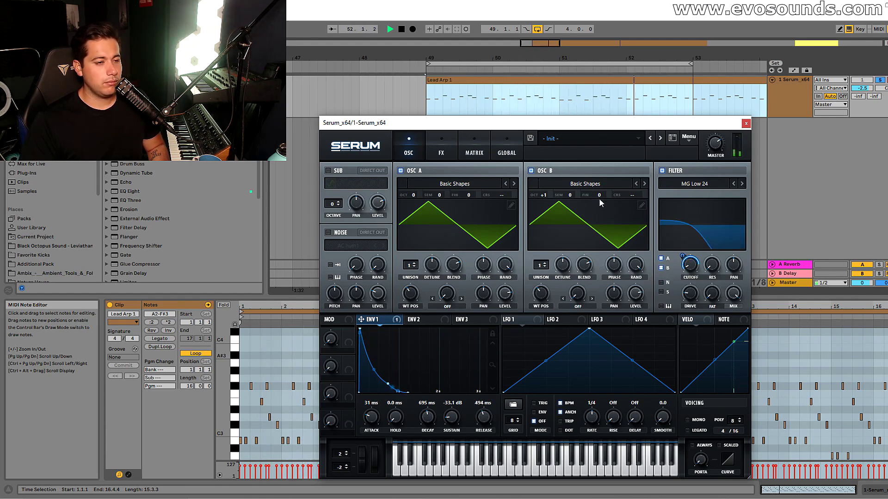
{"action": "left_click", "coordinate": [441, 151]}
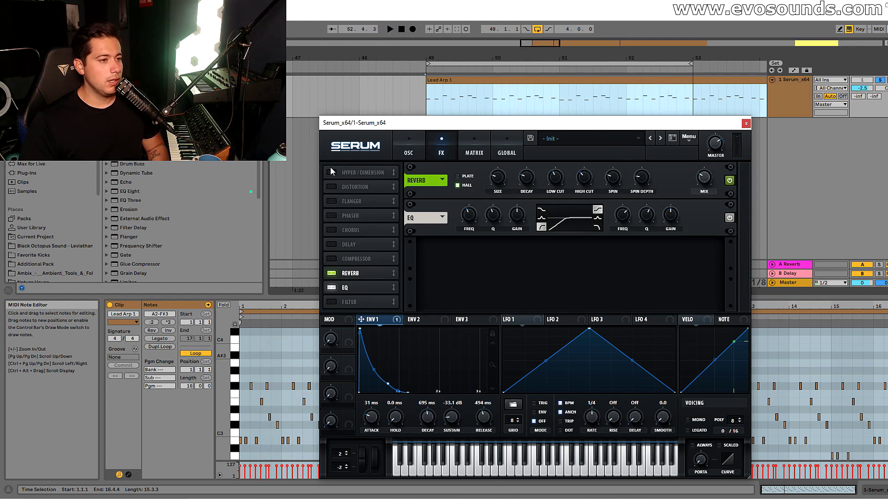
{"action": "key", "text": "space"}
{"action": "left_click", "coordinate": [408, 152]}
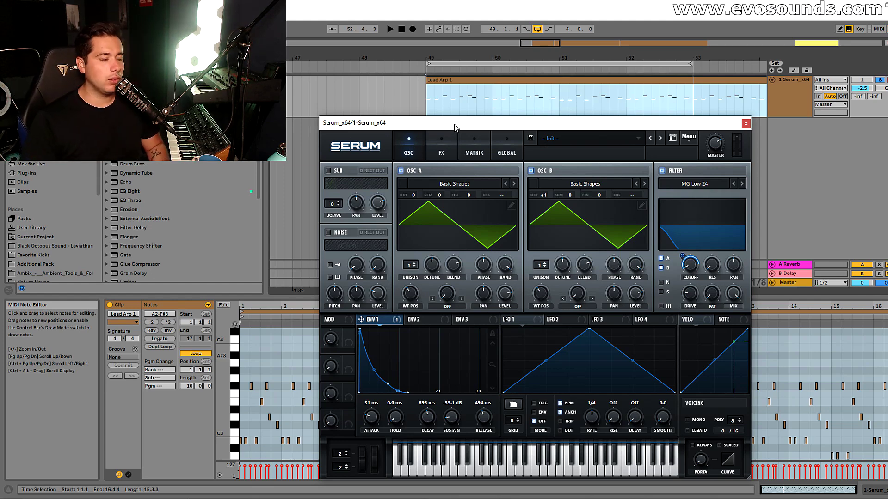
- Set oscillator B to +2 octaves and oscillator A to +1 octave
{"action": "left_click_drag", "start_coordinate": [454, 124], "coordinate": [434, 111]}
{"action": "left_click_drag", "start_coordinate": [531, 184], "coordinate": [529, 174]}
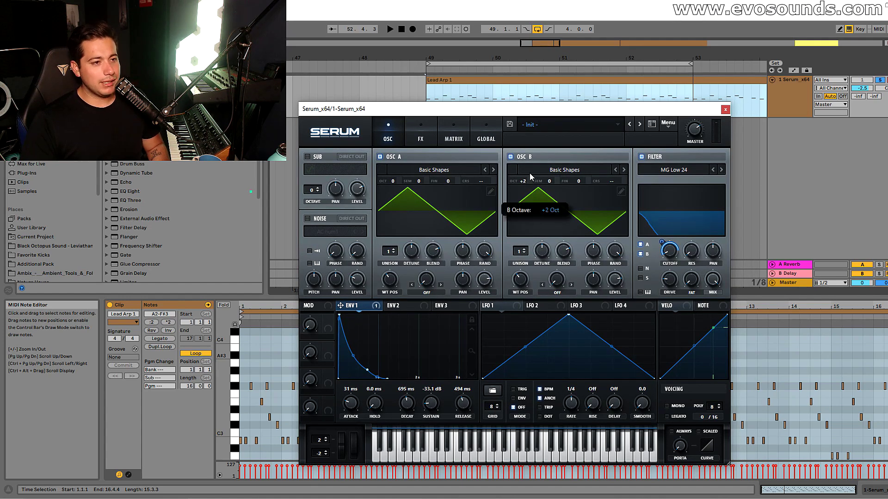
{"action": "key", "text": "space"}
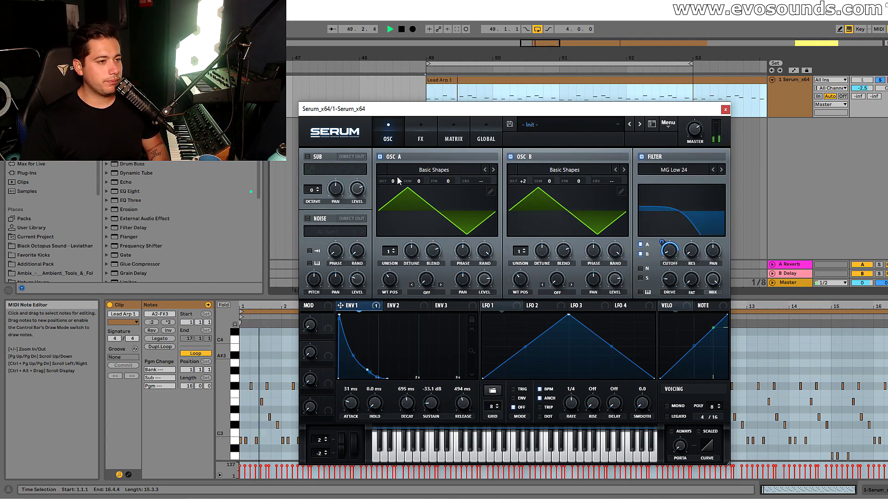
{"action": "left_click_drag", "start_coordinate": [405, 184], "coordinate": [405, 182]}
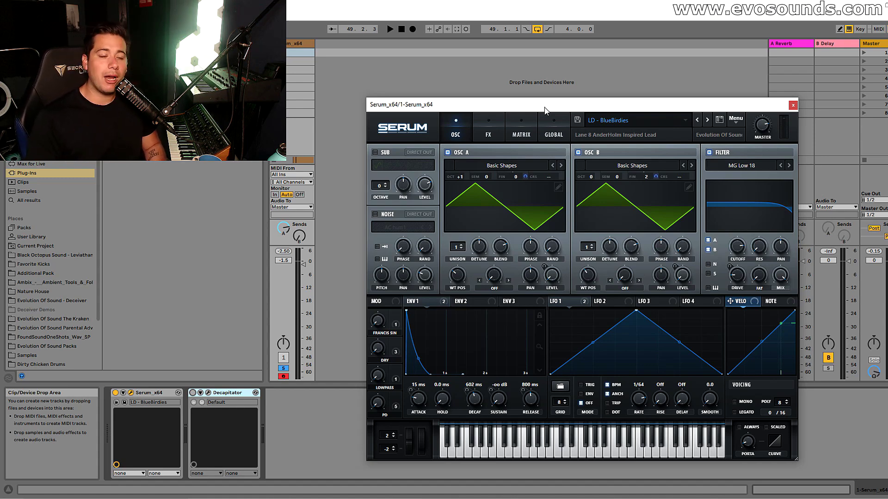
- Move the synth window and view the BlueBirdies preset's effects page
{"action": "left_click_drag", "start_coordinate": [553, 108], "coordinate": [477, 84]}
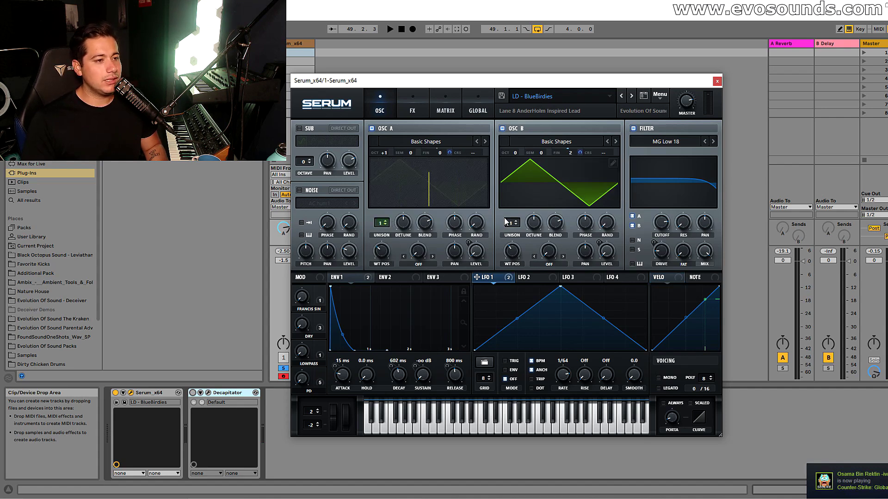
{"action": "left_click", "coordinate": [416, 110]}
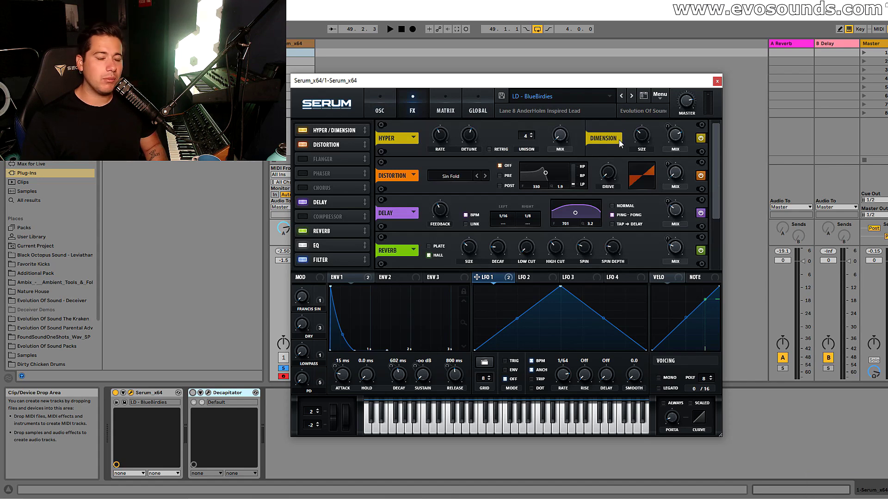
- Toggle Hyper/Dimension off, undo to compare, then switch it off again
{"action": "left_click", "coordinate": [305, 129]}
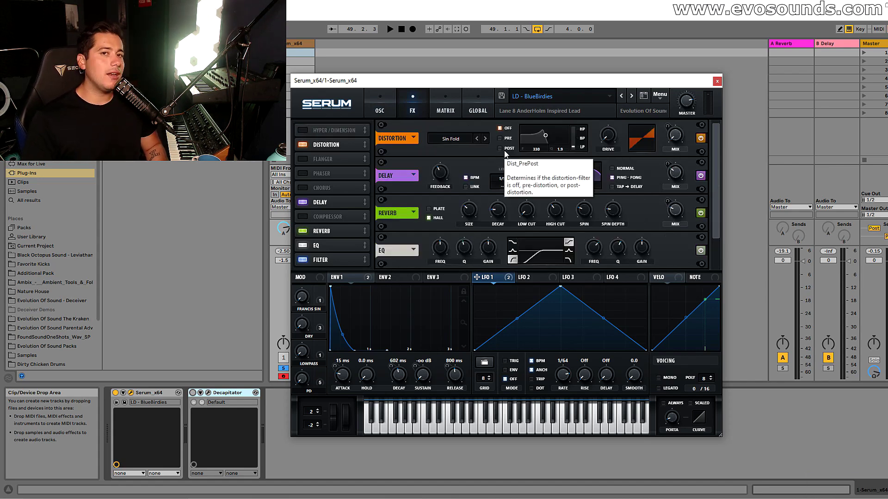
{"action": "key", "text": "ctrl+z"}
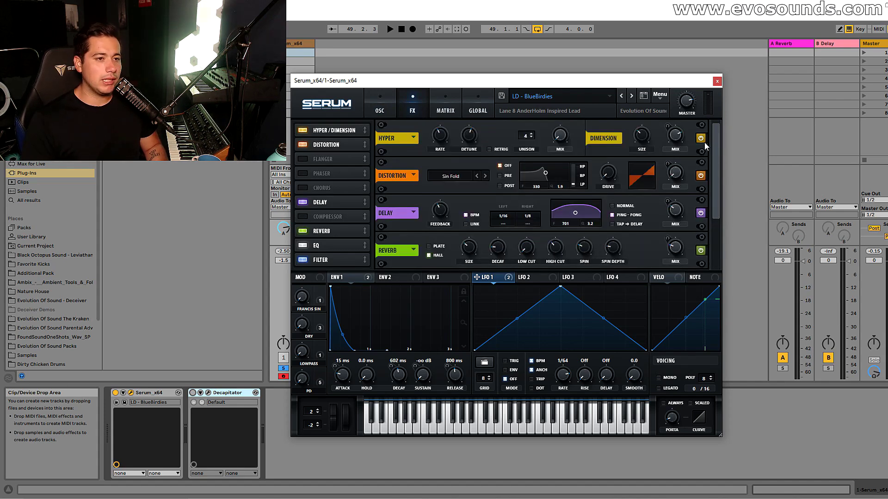
{"action": "left_click", "coordinate": [305, 130]}
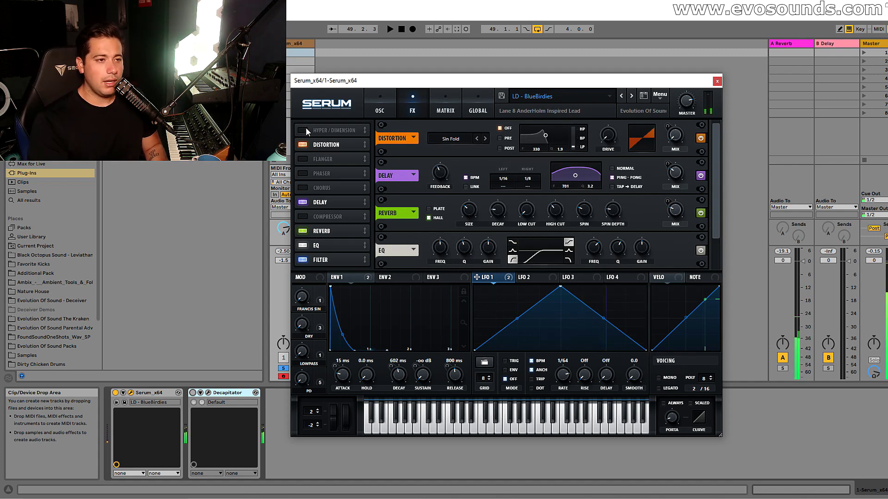
- Return to the OSC page showing the BlueBirdies triangle oscillators and MG Low 18 filter
{"action": "left_click", "coordinate": [379, 111]}
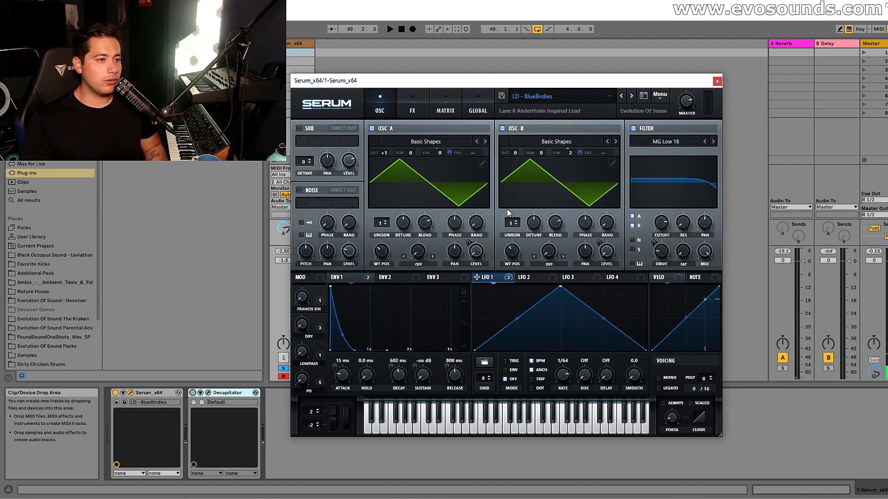